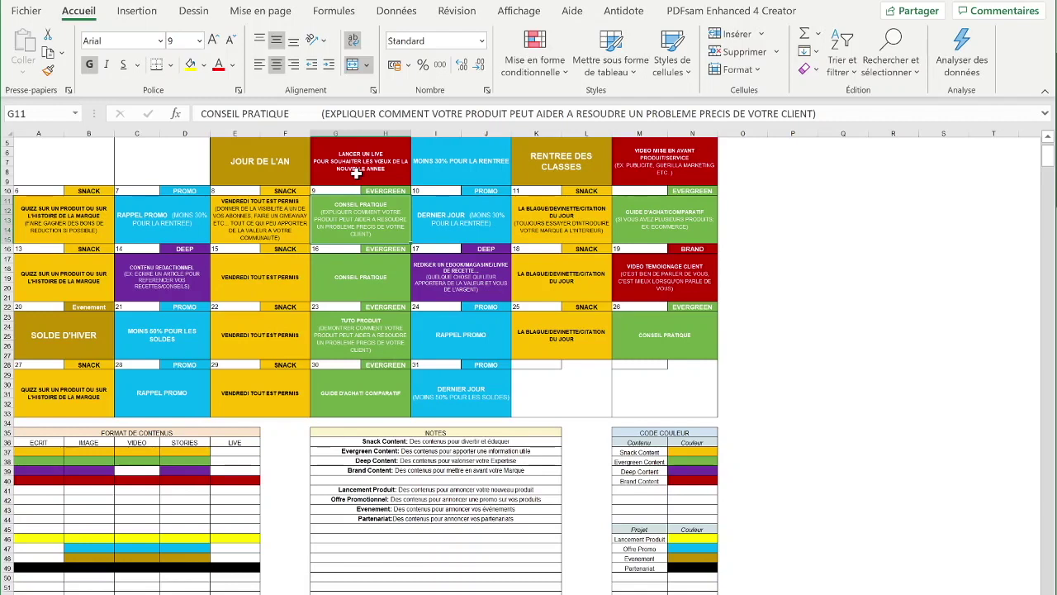
- Examine the CODE COULEUR legend, covering the content types from Snack to Brand Content and the project types from Lancement Produit to Partenariat
click(405, 177)
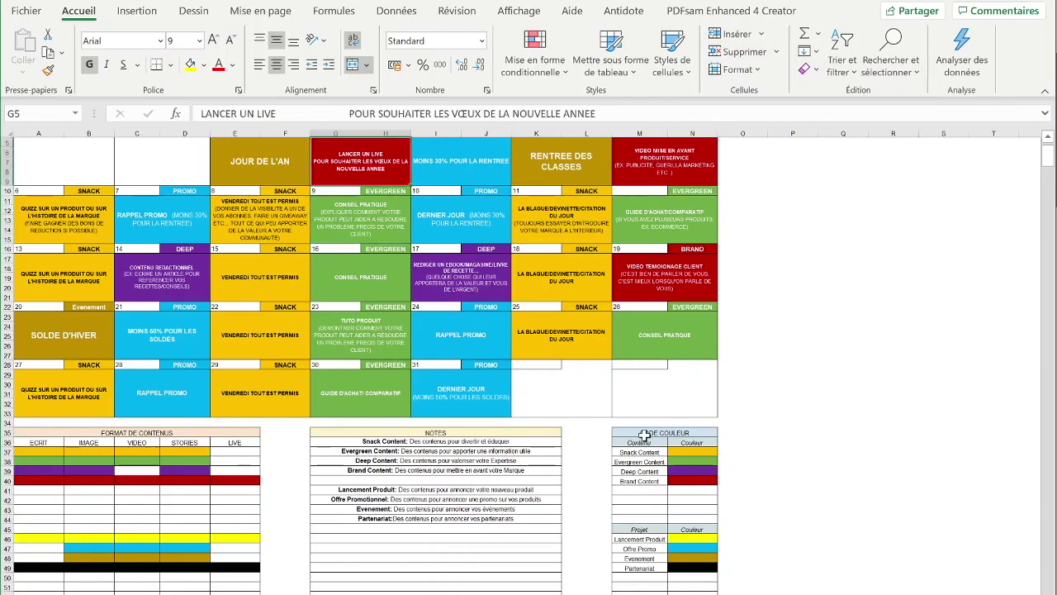
drag(644, 435, 660, 522)
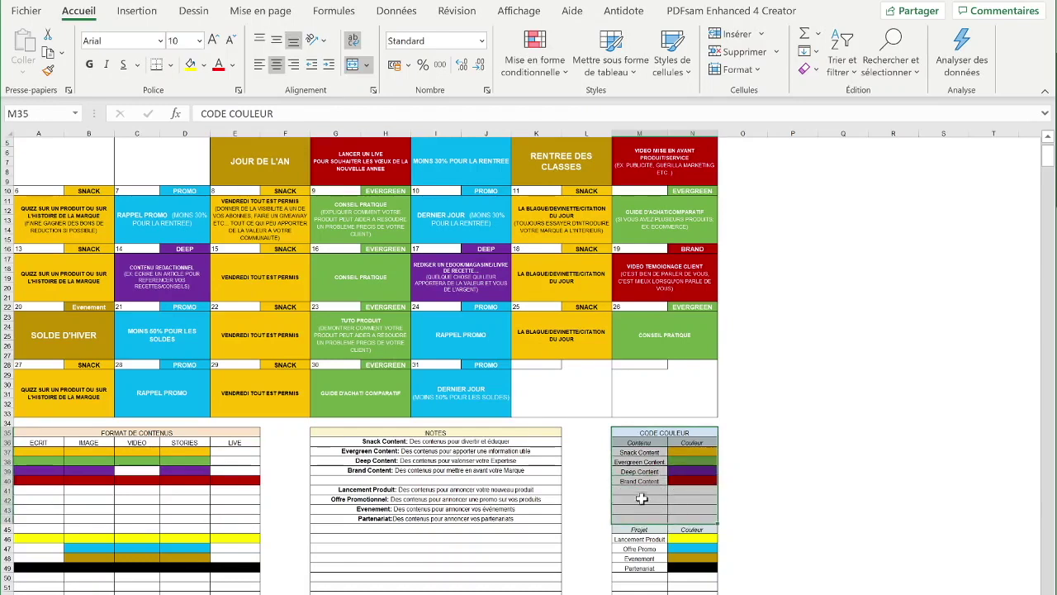
drag(650, 484, 653, 453)
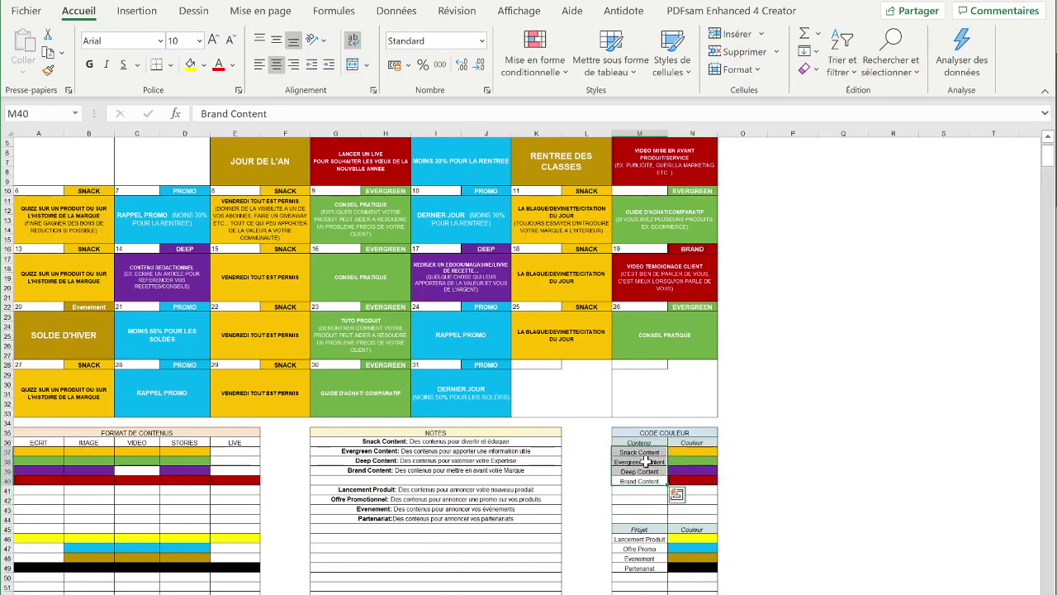
click(647, 462)
click(649, 473)
click(645, 489)
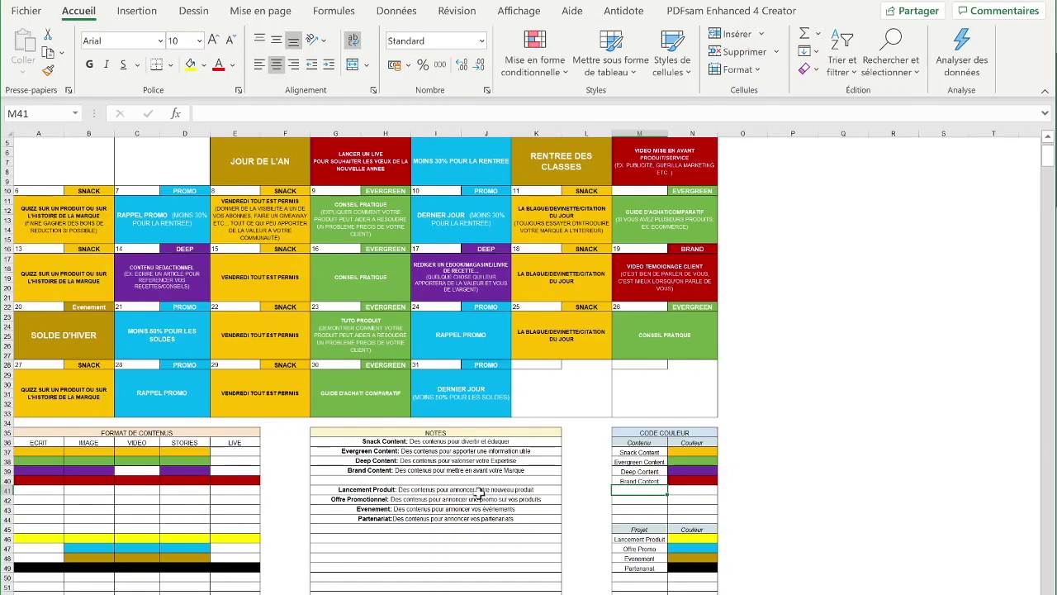
click(659, 537)
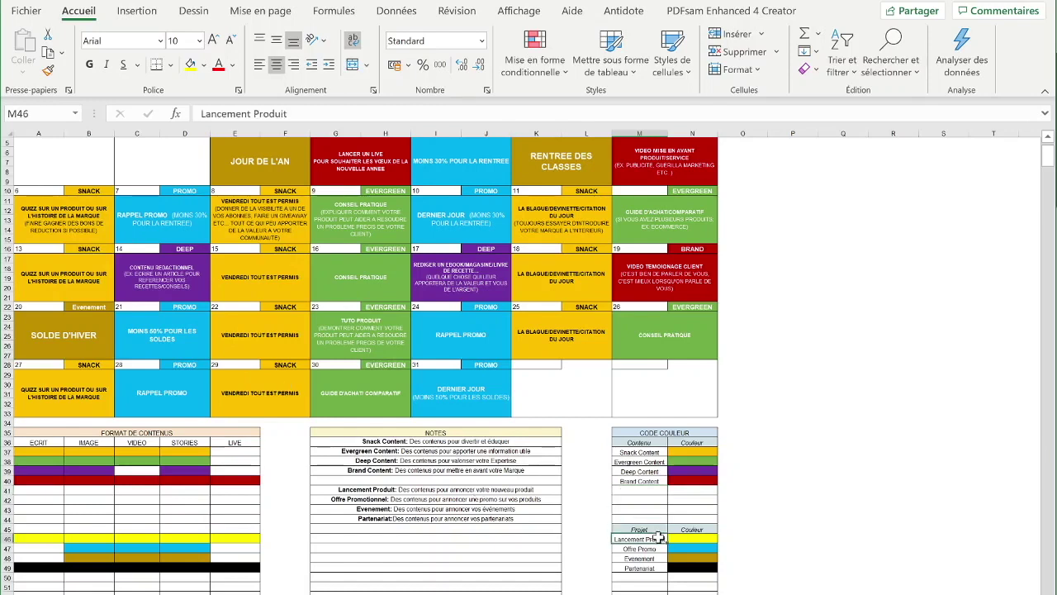
click(655, 568)
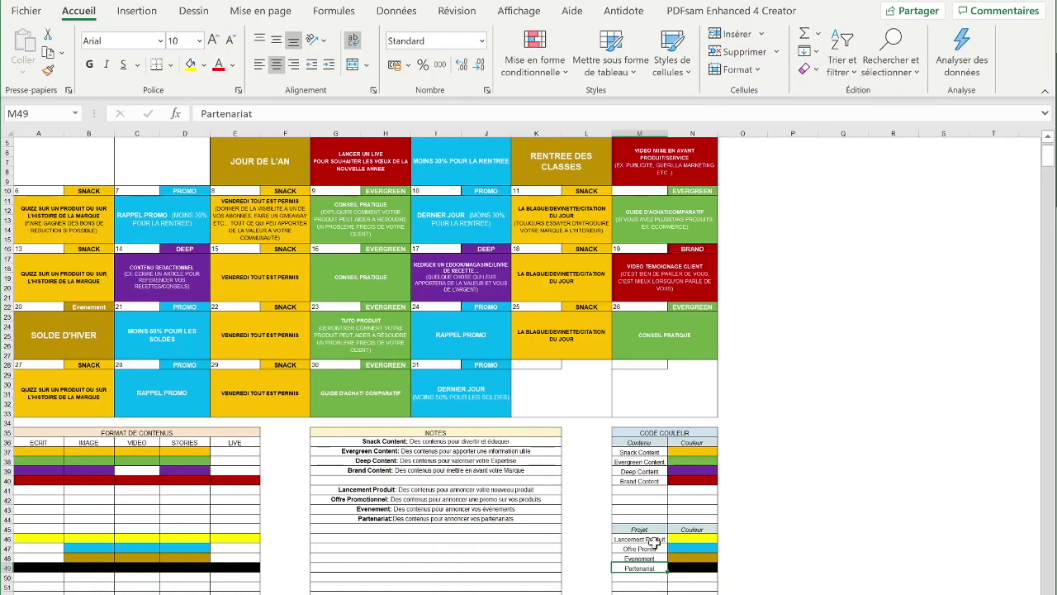
- Examine January's planned posts in the first three calendar weeks, including the New Year live, CONSEIL PRATIQUE, GUIDE D'ACHAT/COMPARATIF and DERNIER JOUR entries
click(287, 154)
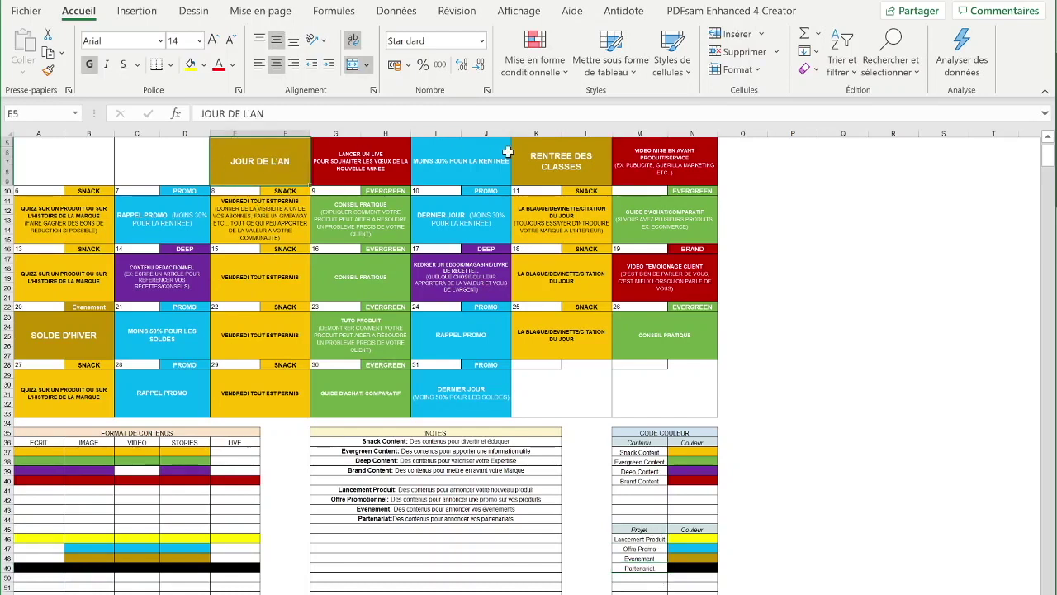
click(373, 212)
click(692, 221)
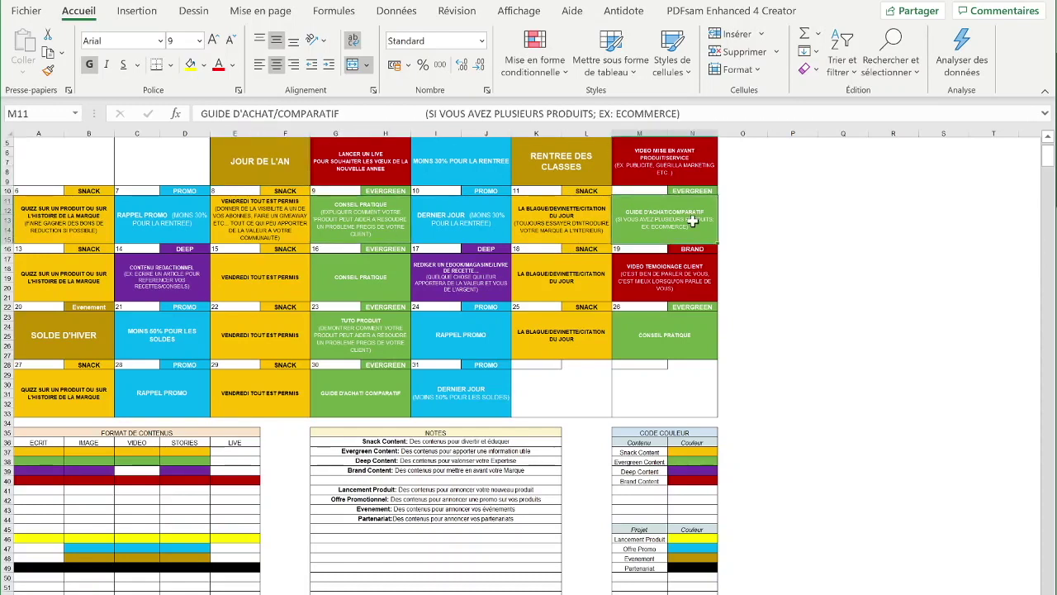
click(361, 283)
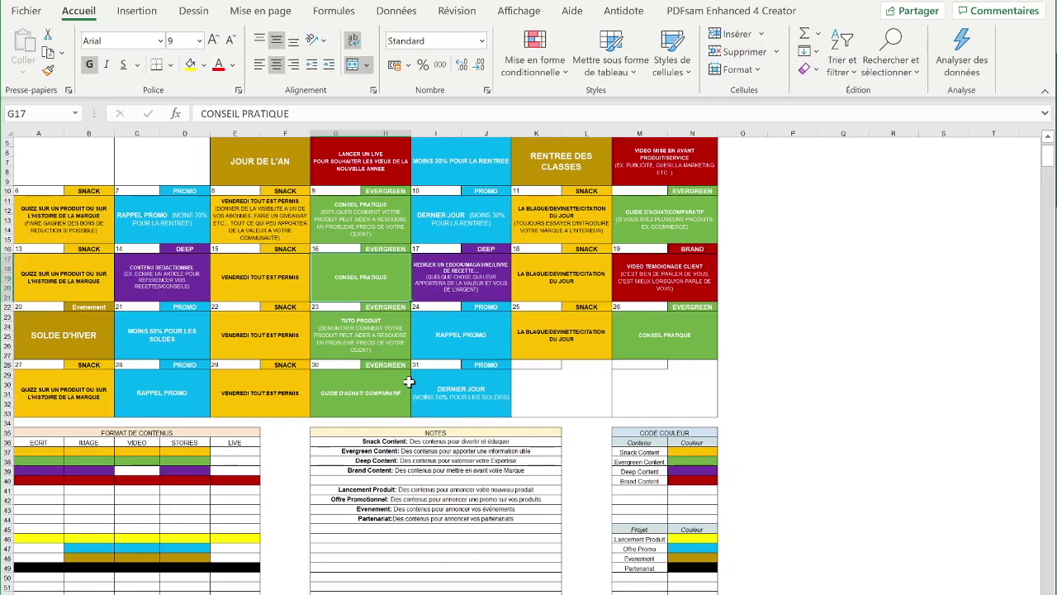
click(456, 236)
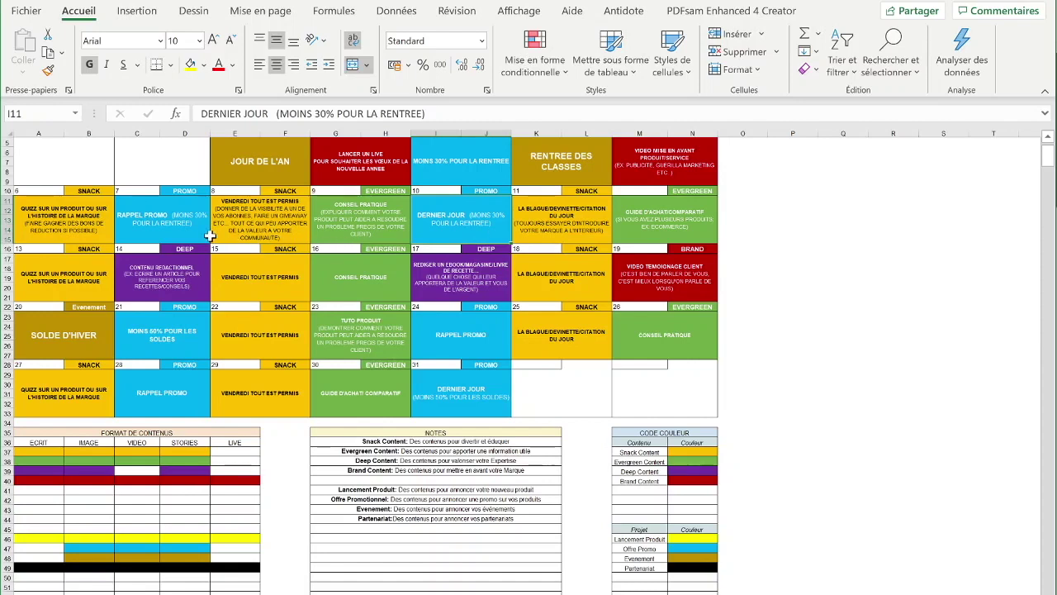
click(359, 169)
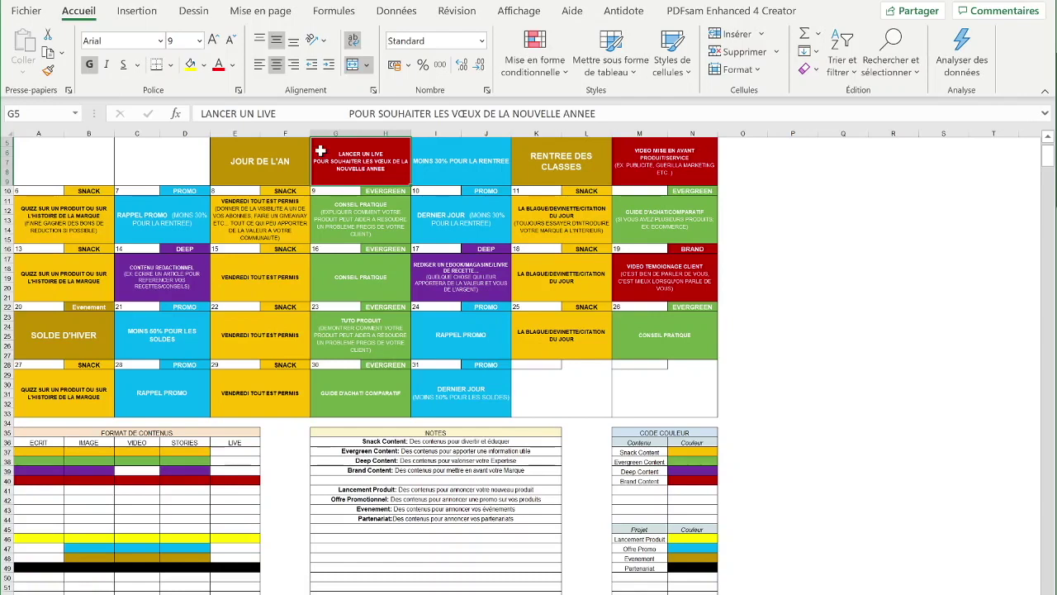
click(370, 222)
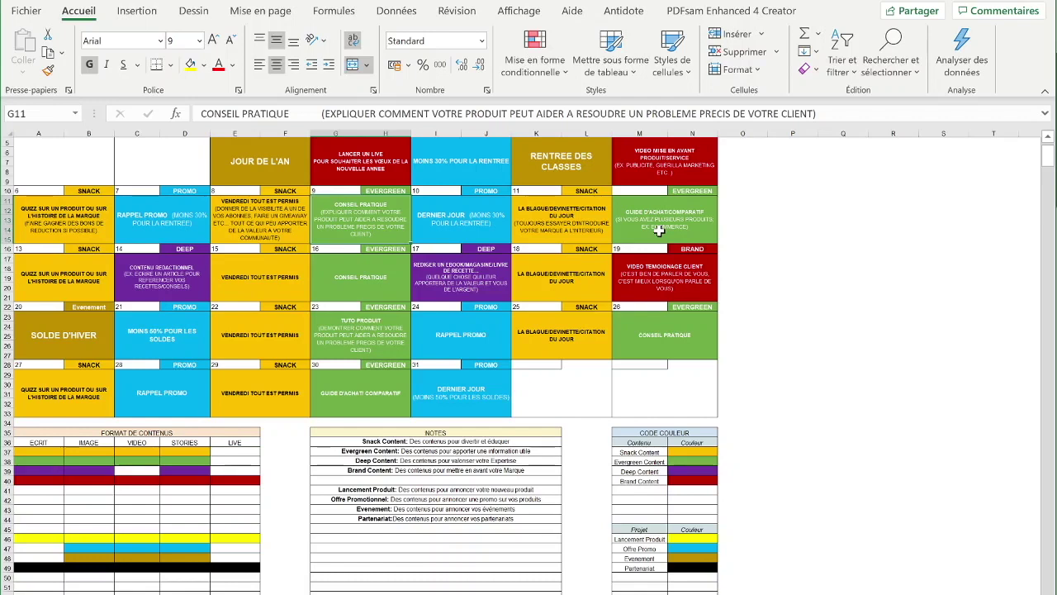
click(328, 161)
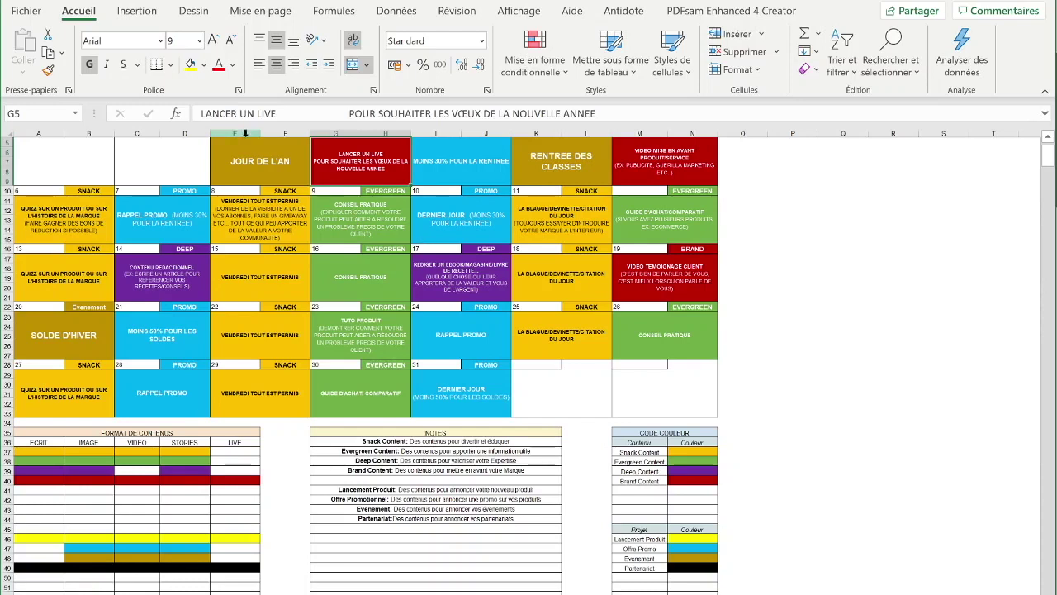
- Review January's event entries JOUR DE L'AN, RENTREE DES CLASSES and SOLDE D'HIVER
click(254, 165)
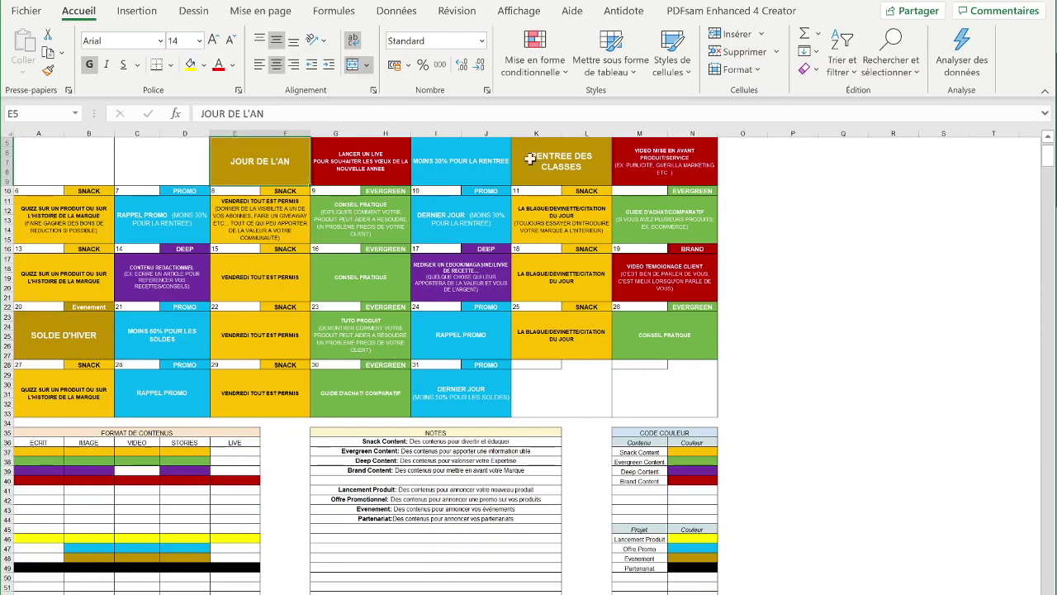
click(574, 168)
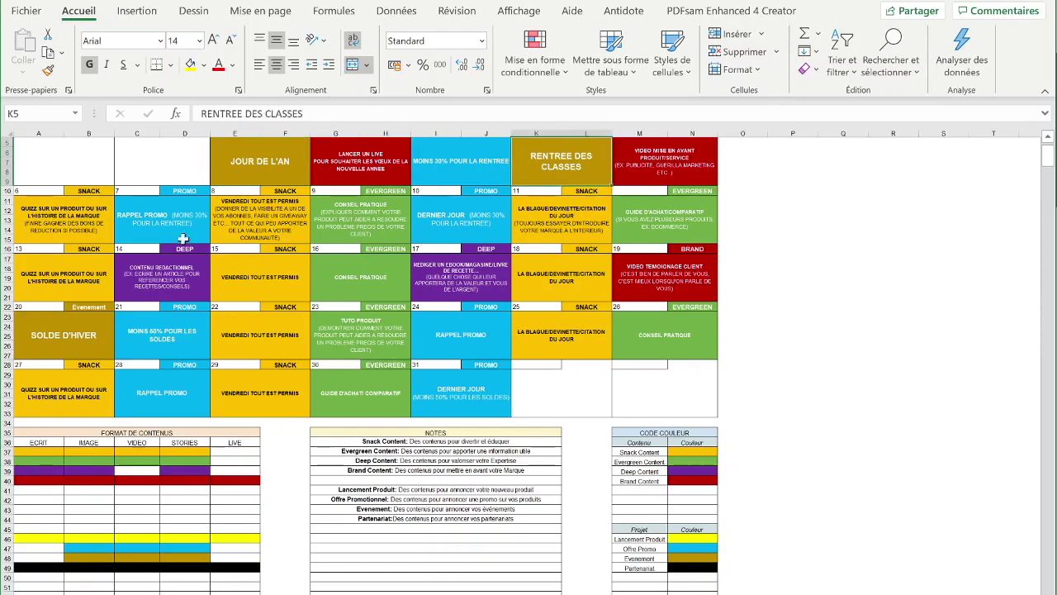
click(79, 326)
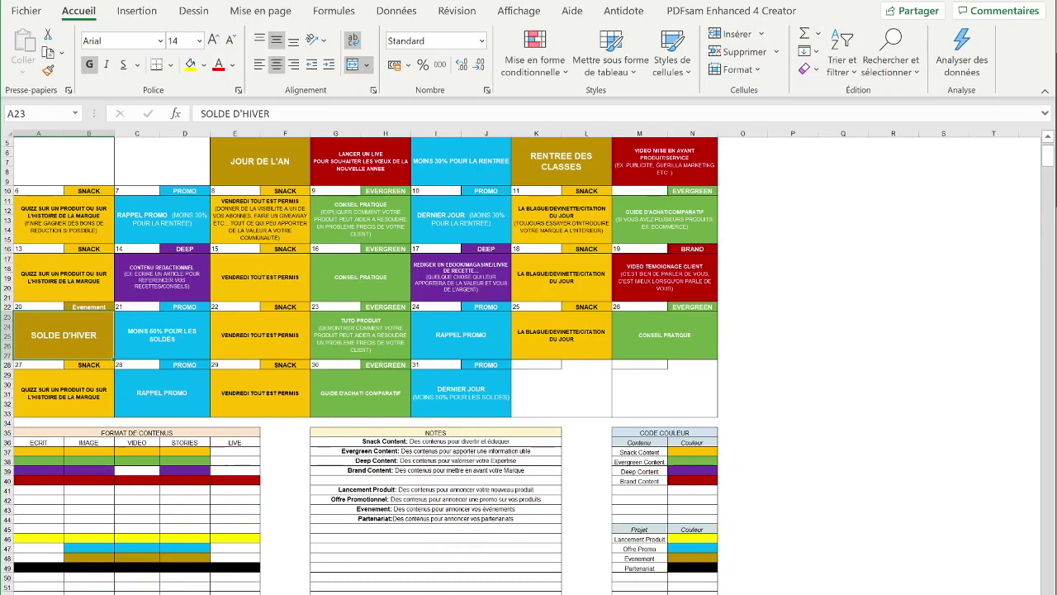
- Look through the monthly sheets from Février to Juin and review the events marked in each calendar
key(ctrl+Page_Down)
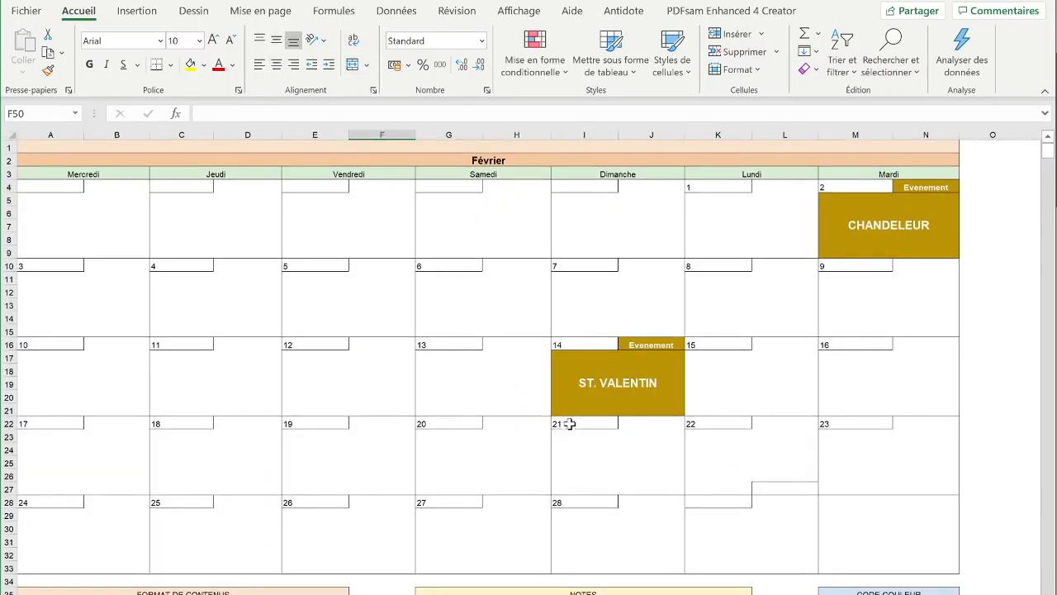
click(641, 383)
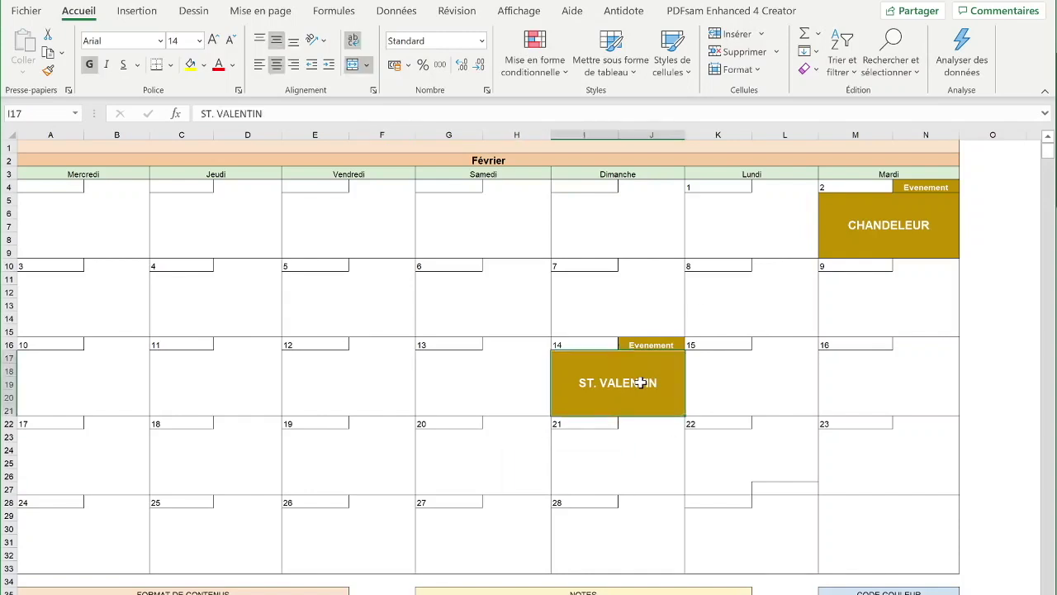
click(916, 222)
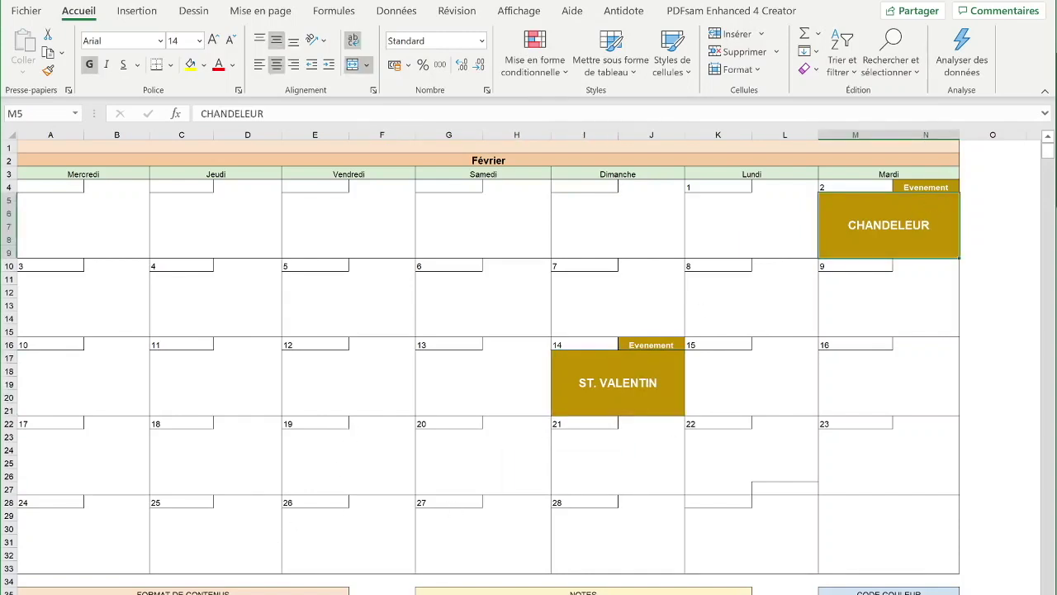
key(ctrl+Page_Down)
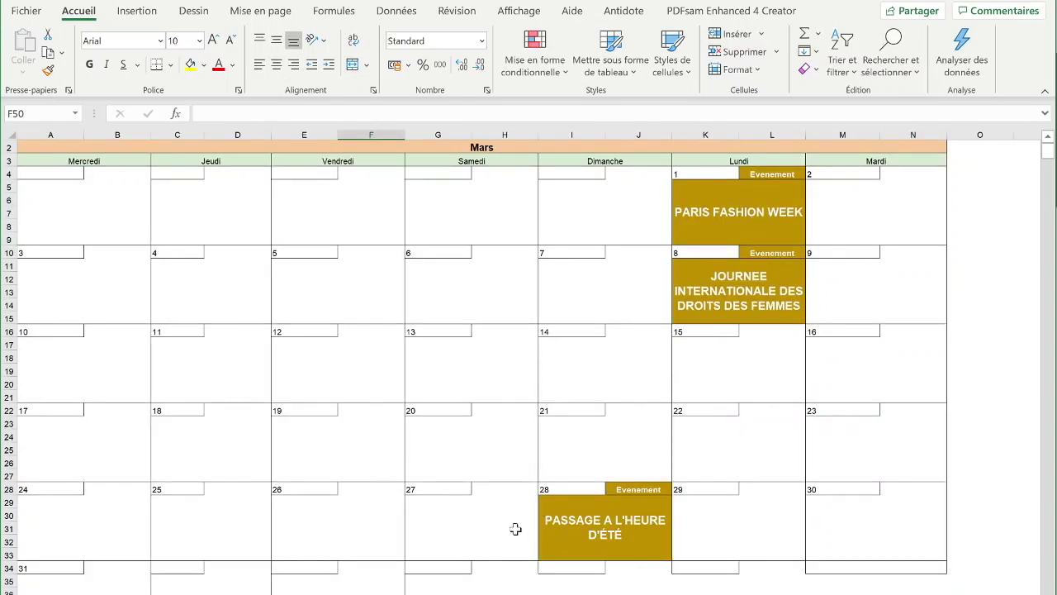
key(ctrl+Page_Down)
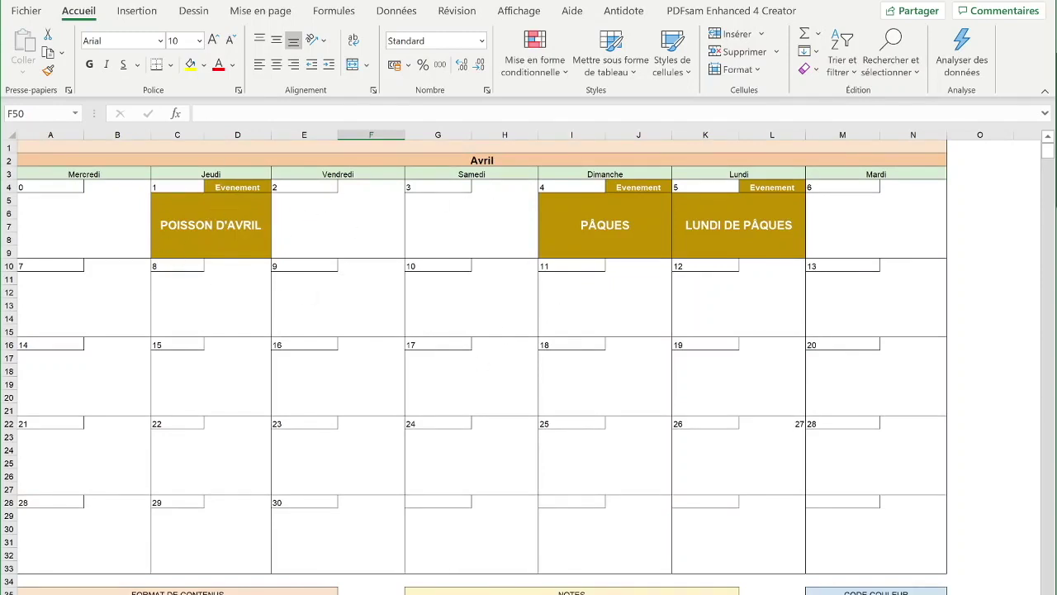
key(ctrl+Page_Up)
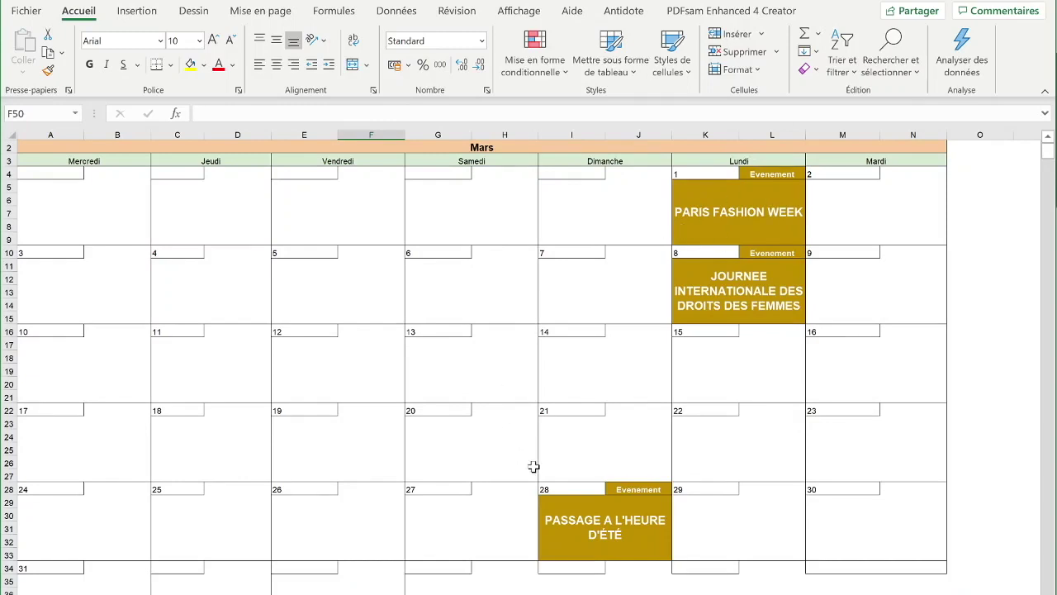
key(ctrl+Page_Down)
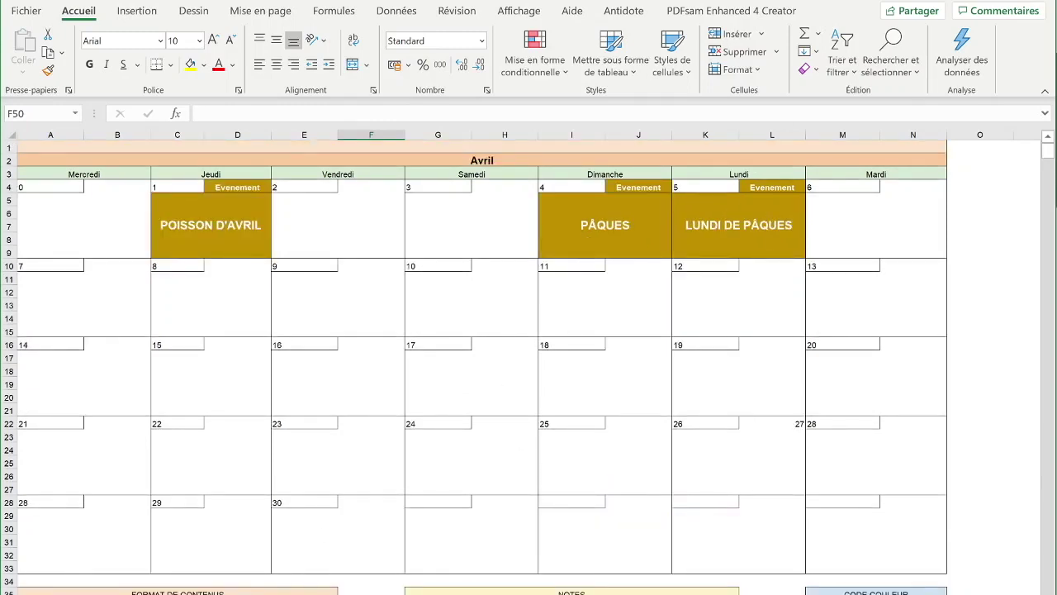
key(ctrl+Page_Down)
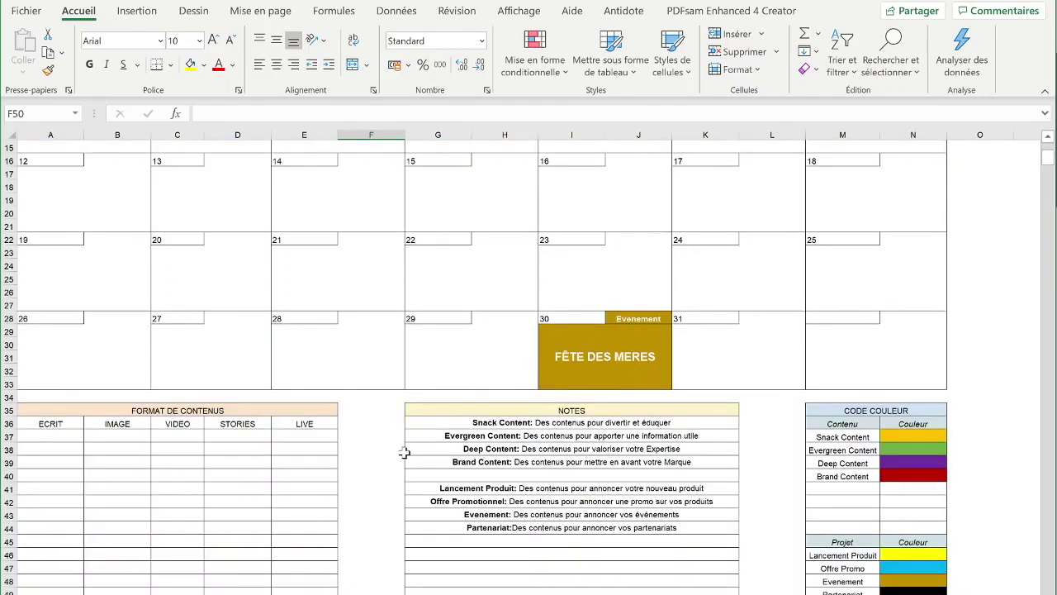
scroll(404, 453, up, 5)
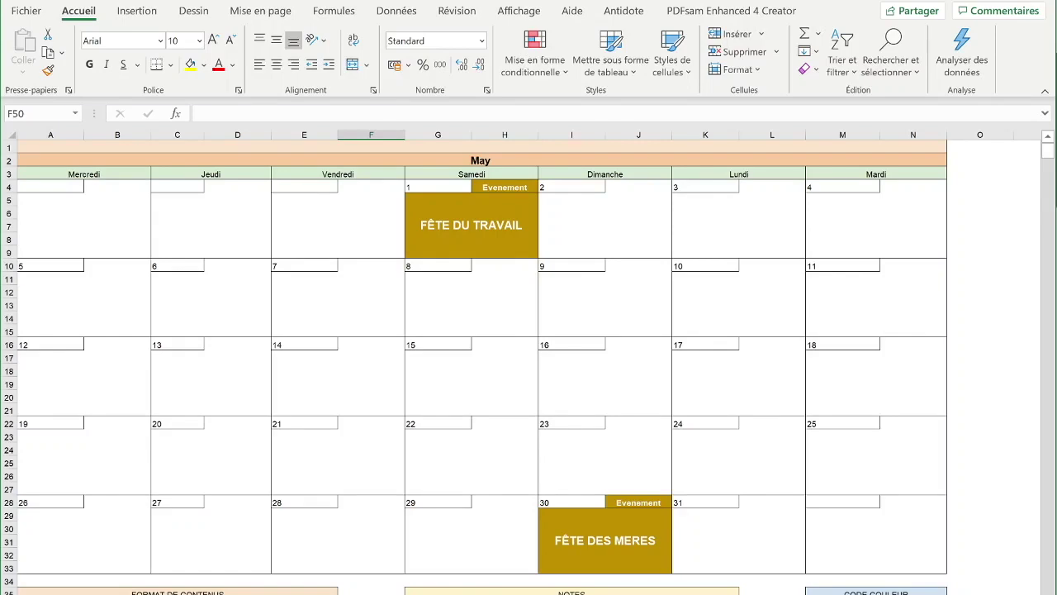
key(ctrl+Page_Down)
scroll(653, 417, up, 7)
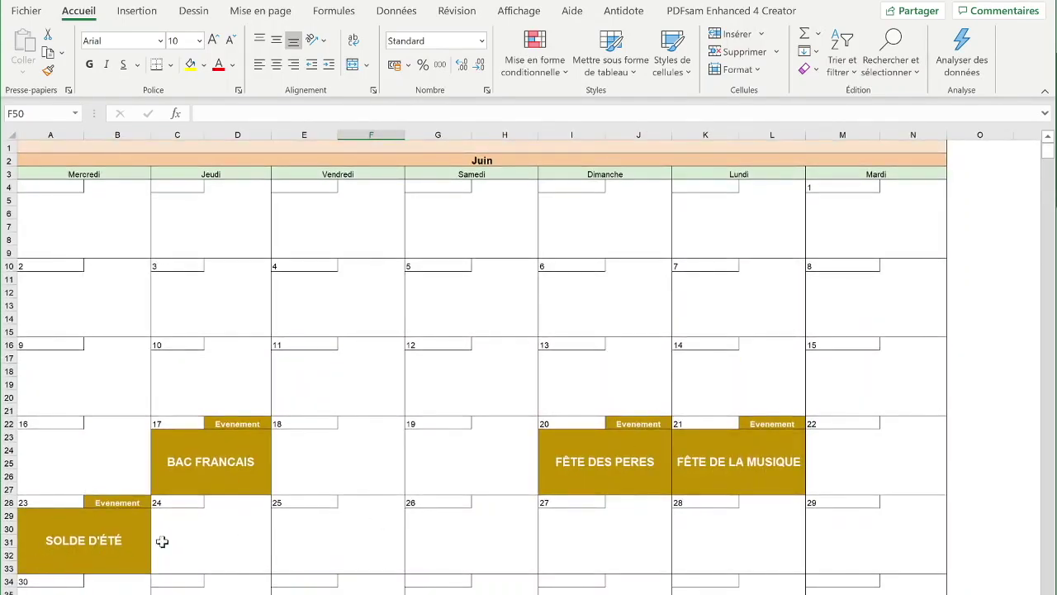
- Return to the Janvier calendar and examine the CONSEIL PRATIQUE, VENDREDI TOUT EST PERMIS, CONTENU REDACTIONNEL, ebook and LA BLAGUE/DEVINETTE/CITATION DU JOUR entries
key(ctrl+Page_Down)
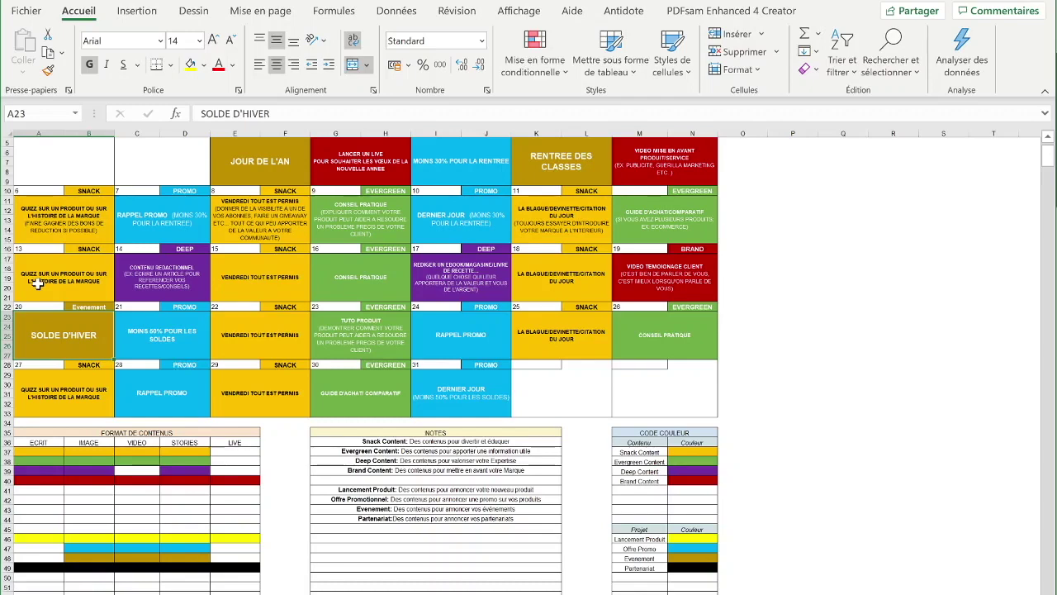
scroll(37, 281, up, 1)
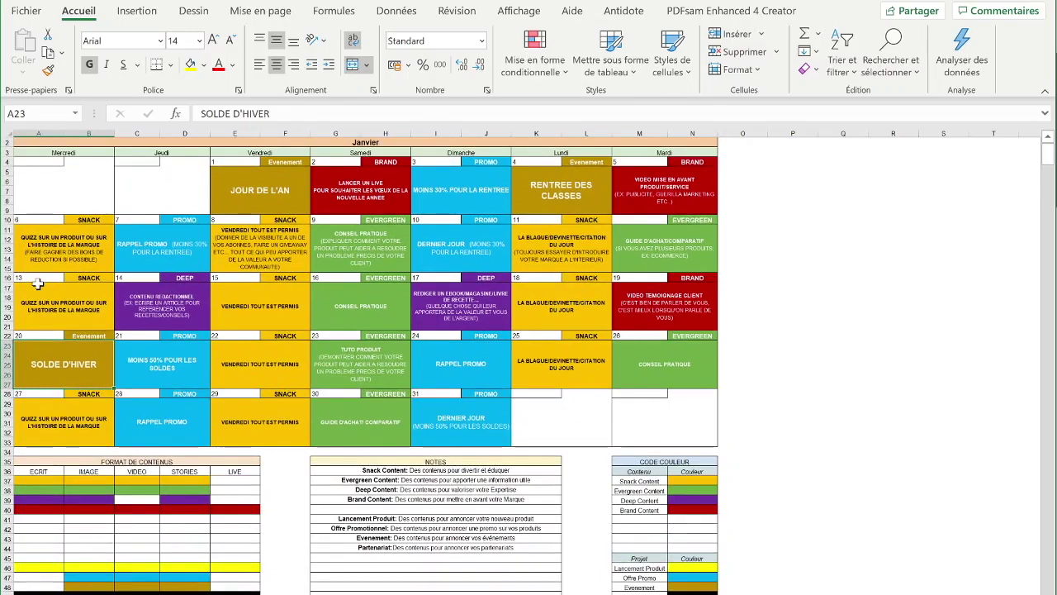
click(372, 248)
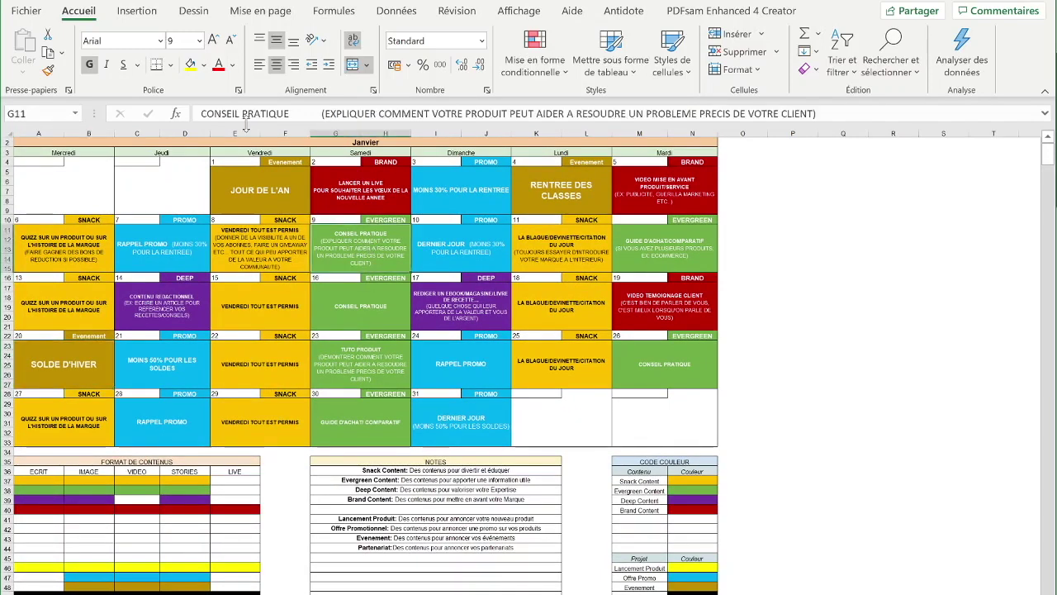
click(233, 254)
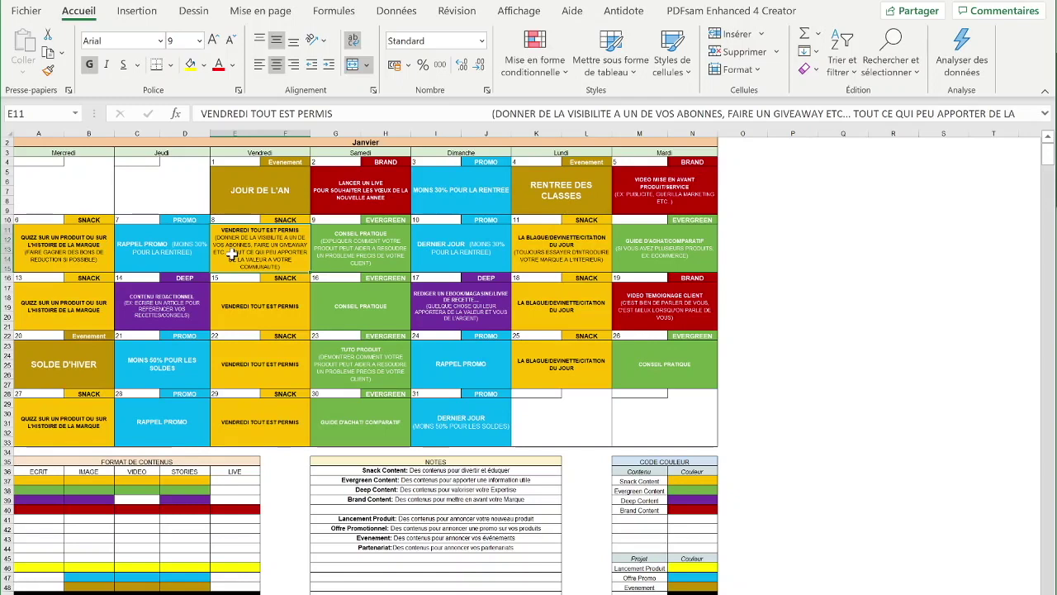
click(159, 301)
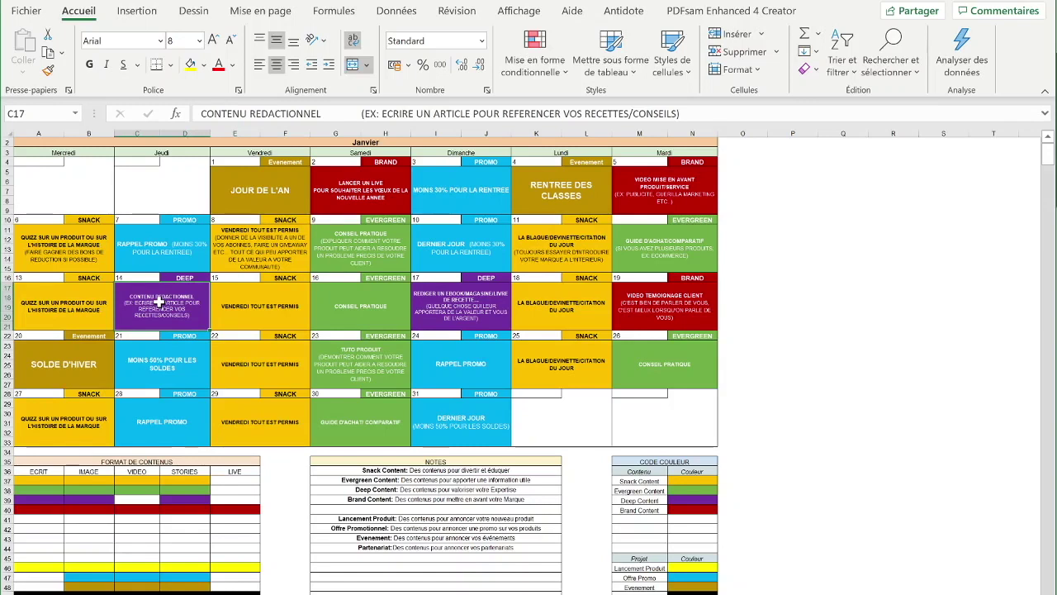
click(465, 316)
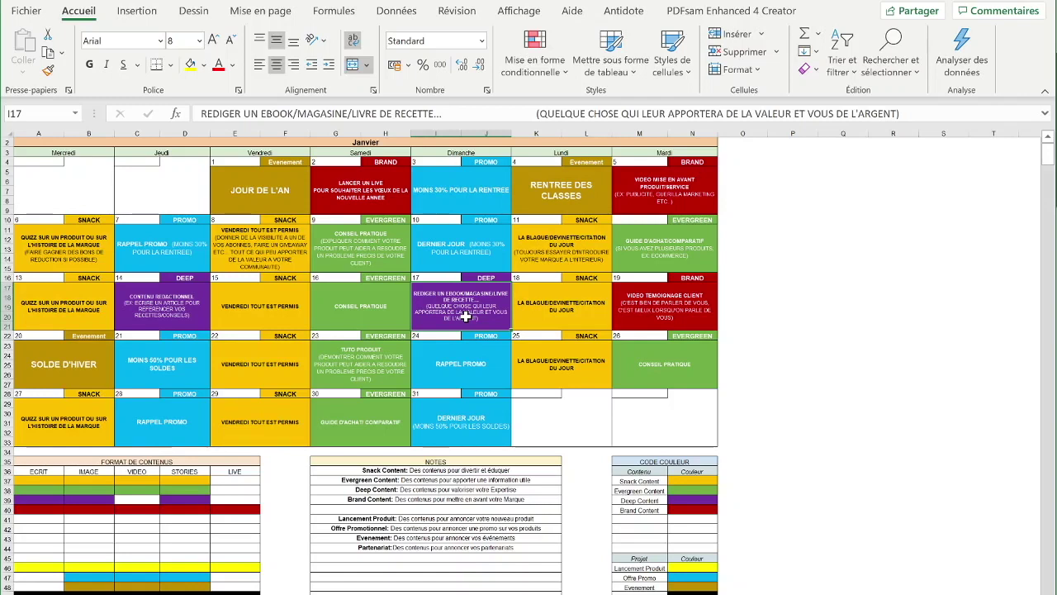
click(160, 309)
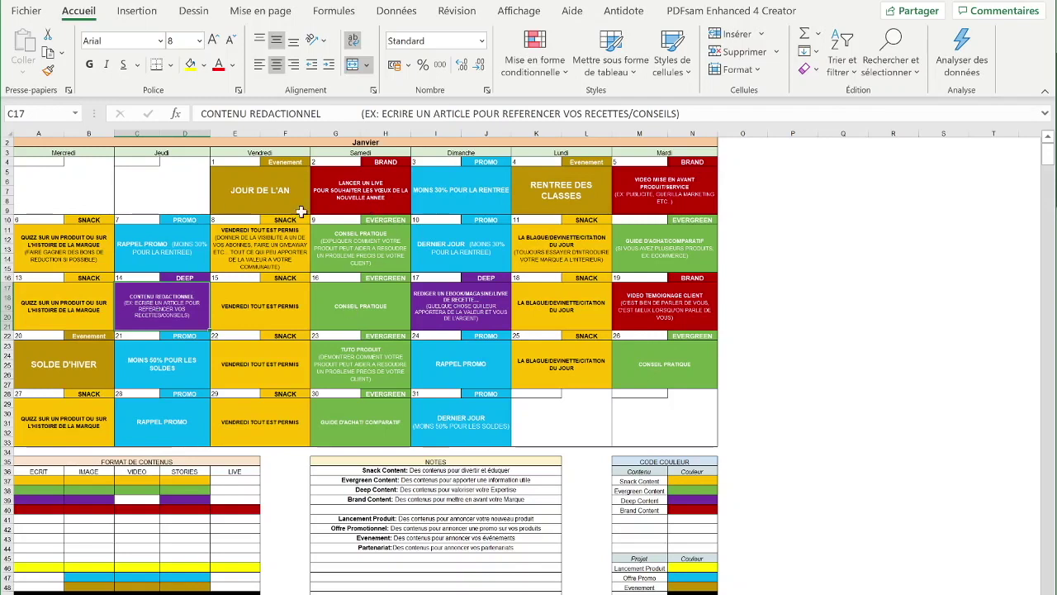
click(261, 262)
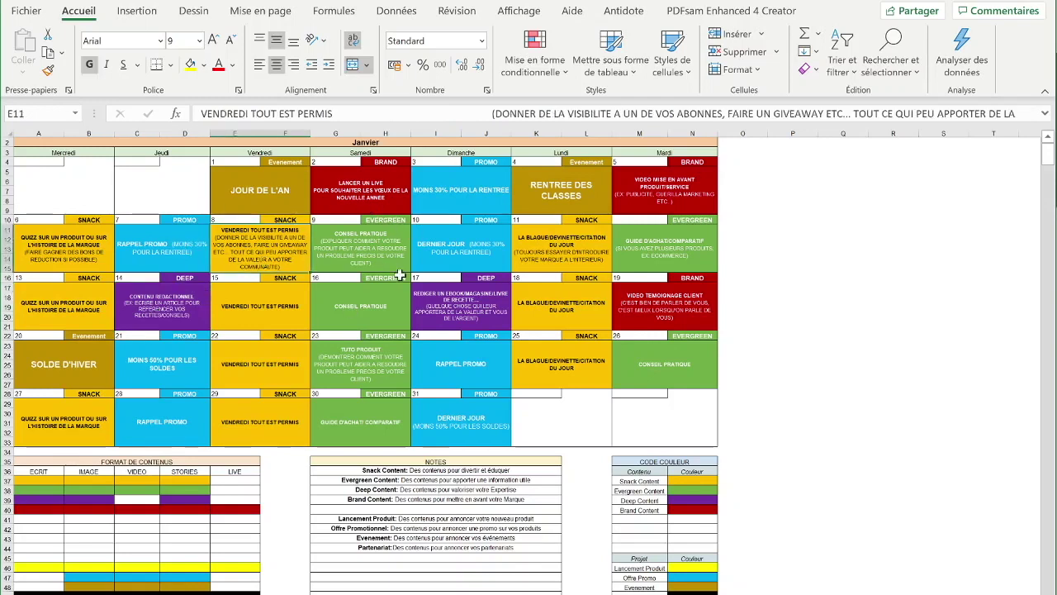
click(564, 260)
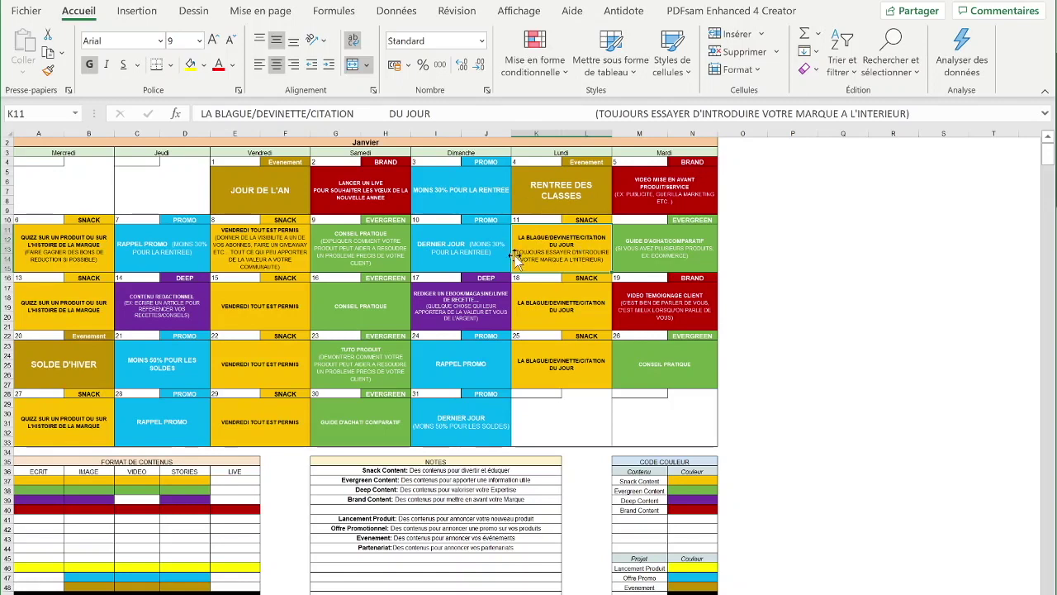
- Compare January's two BRAND posts in the first week, the New Year live and VIDEO MISE EN AVANT PRODUIT/SERVICE
click(352, 196)
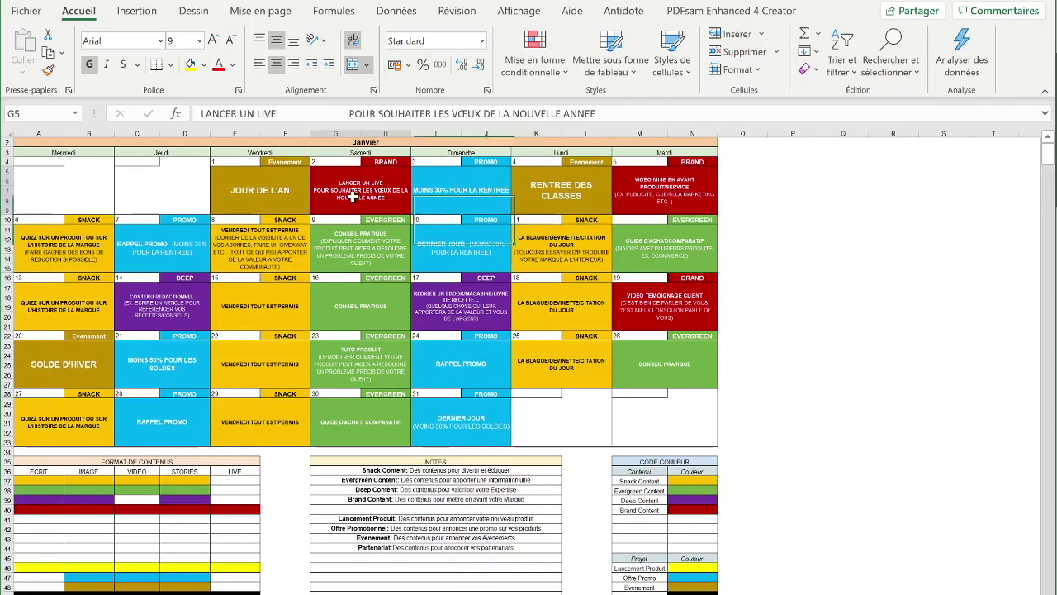
click(675, 195)
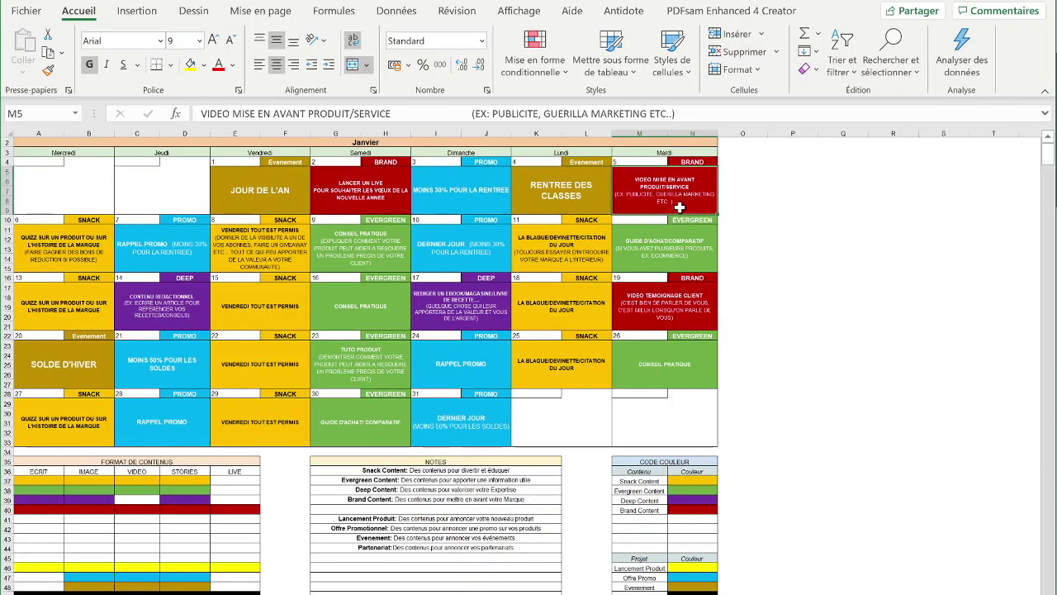
click(354, 208)
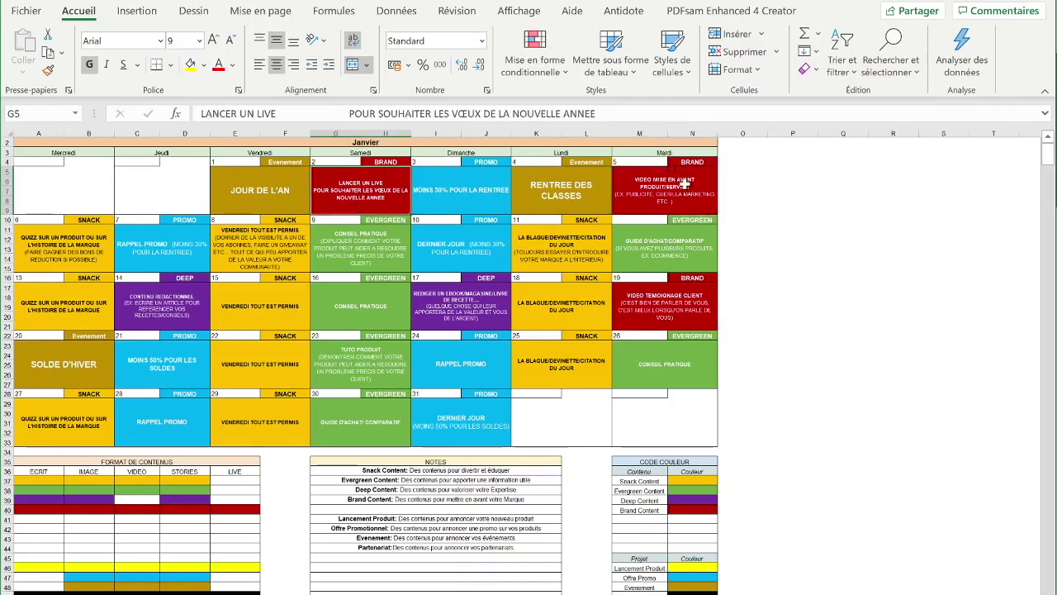
click(380, 161)
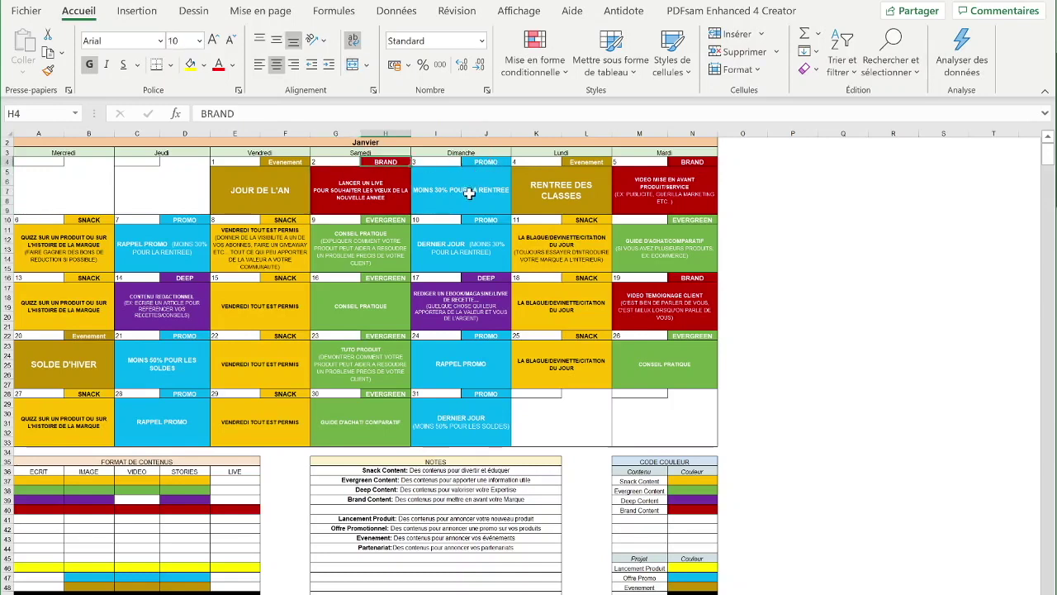
- Review the back-to-school promotion sequence around RENTREE DES CLASSES: MOINS 30% POUR LA RENTREE, RAPPEL PROMO and DERNIER JOUR
click(469, 192)
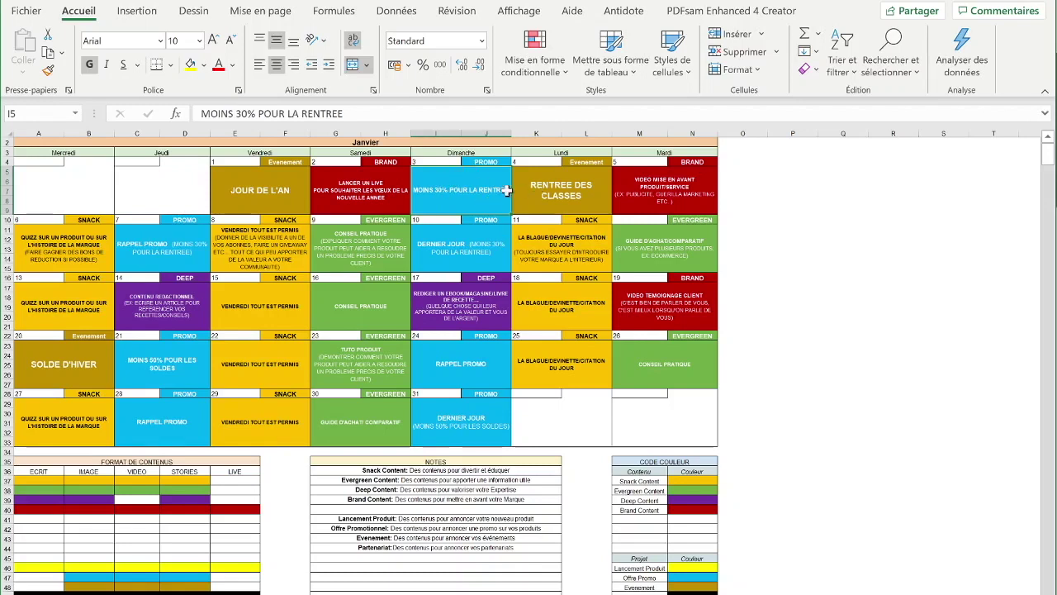
click(539, 193)
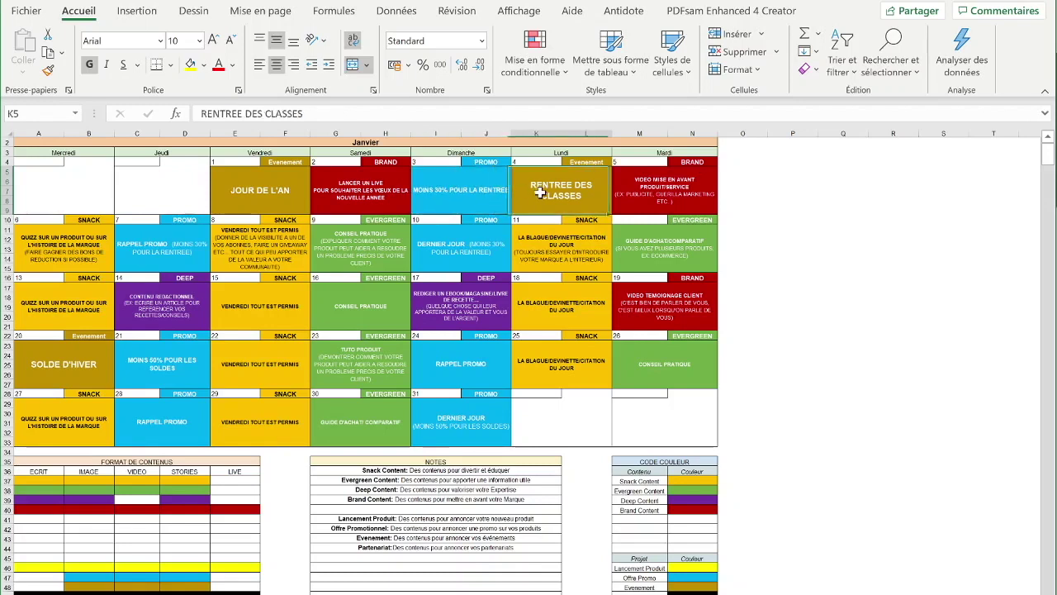
click(165, 260)
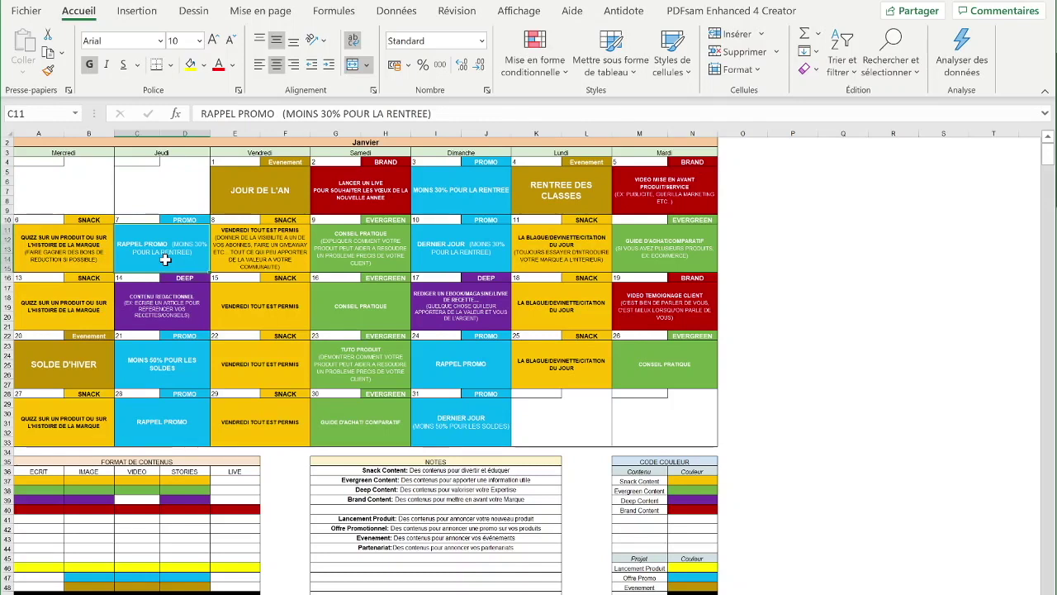
click(464, 260)
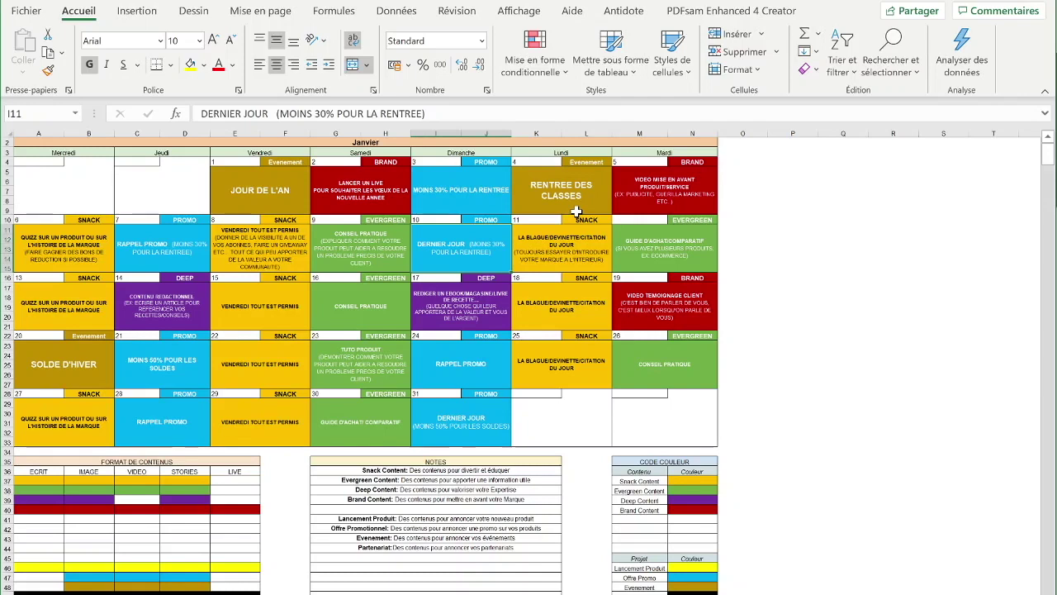
- Examine January's VENDREDI TOUT EST PERMIS and CONSEIL PRATIQUE entries alongside the New Year live post
drag(319, 199, 288, 237)
click(235, 232)
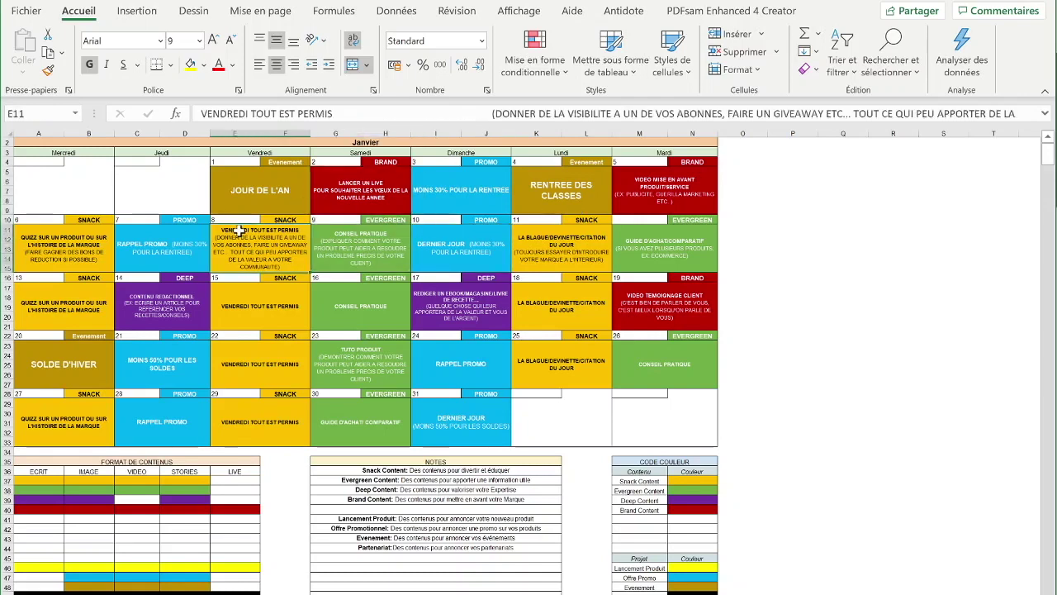
click(335, 247)
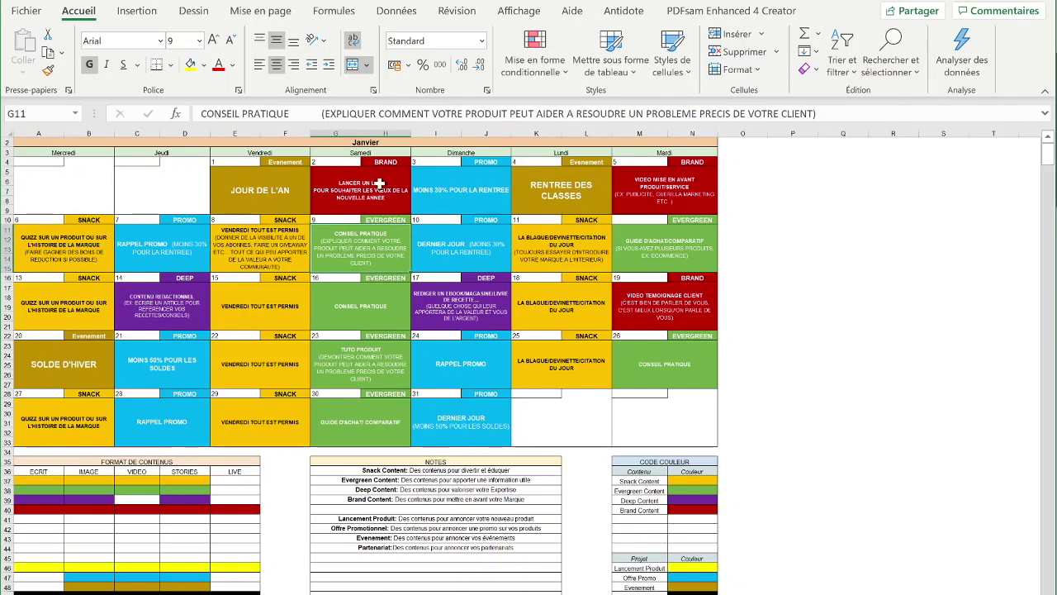
drag(368, 188, 361, 239)
click(297, 240)
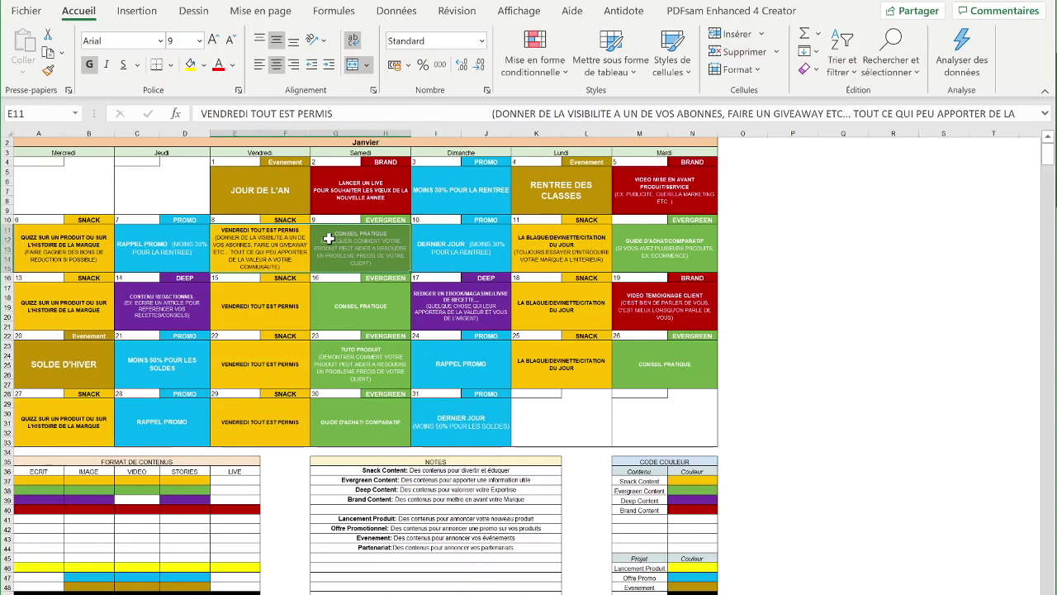
click(351, 199)
click(351, 232)
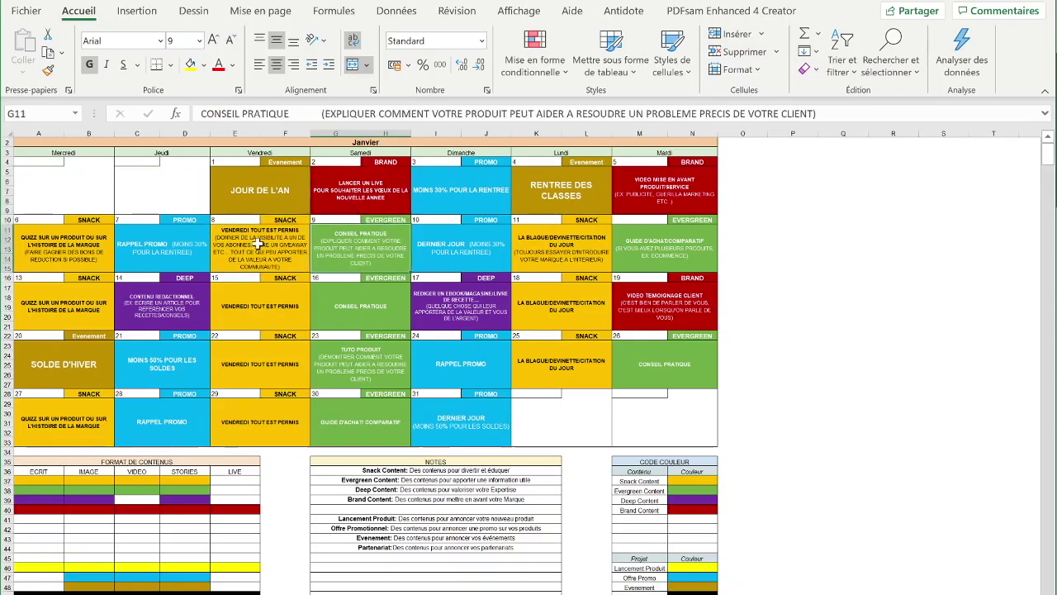
click(258, 245)
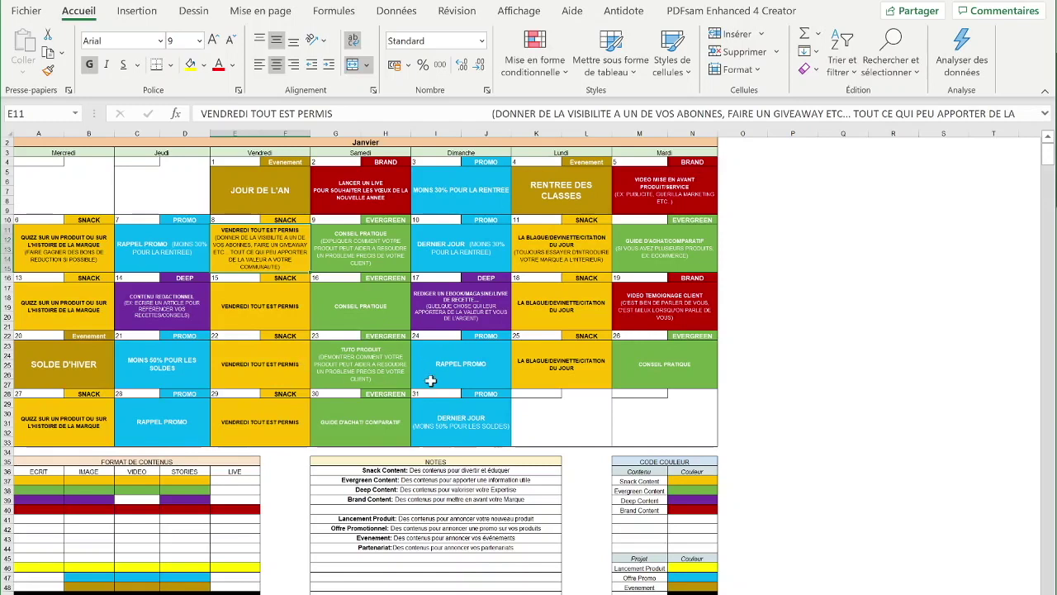
click(380, 261)
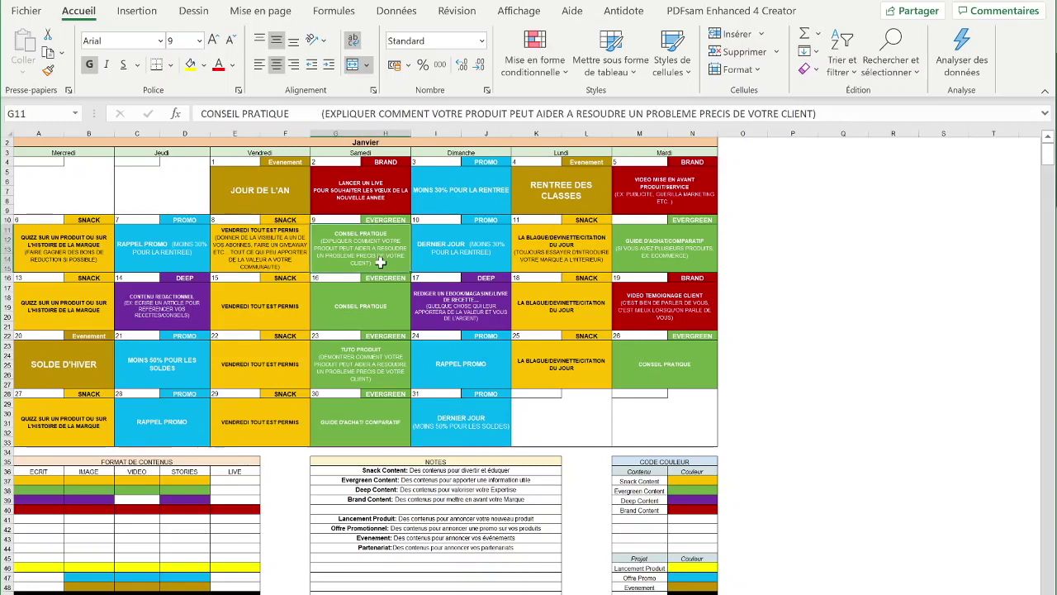
click(369, 297)
click(295, 257)
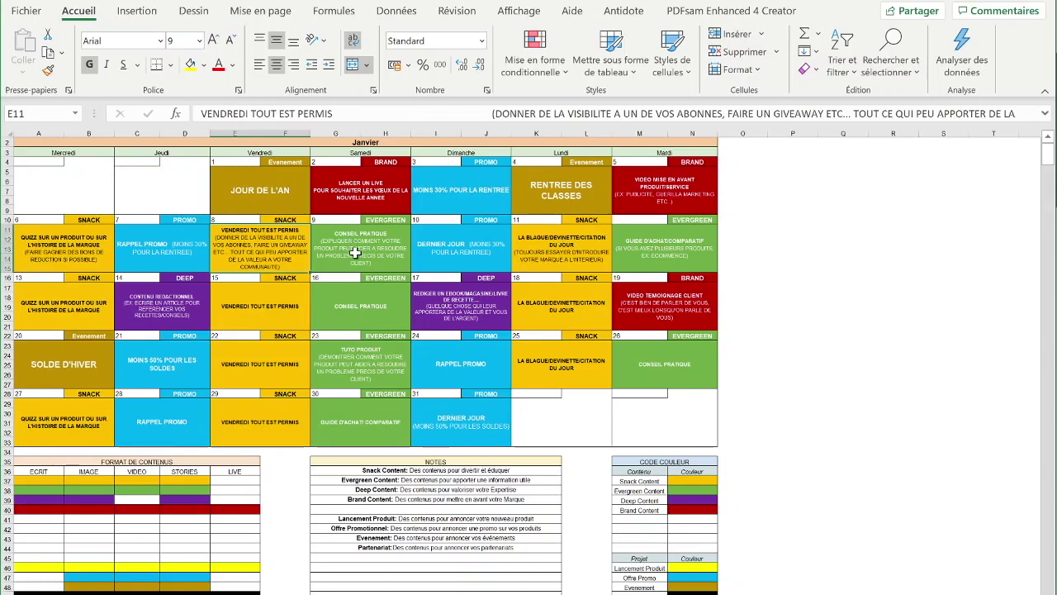
click(356, 253)
click(383, 180)
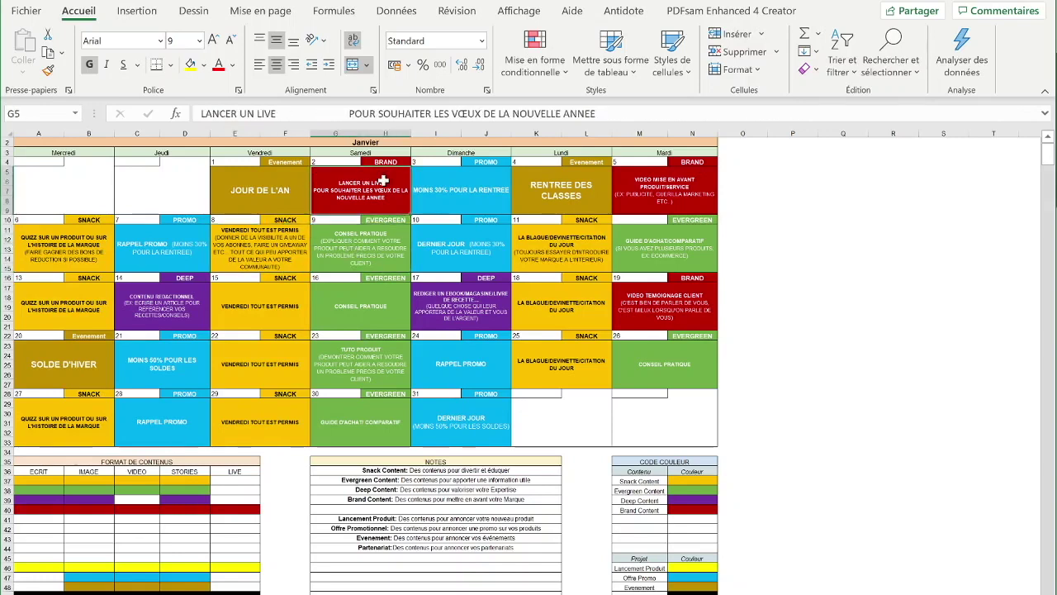
click(360, 233)
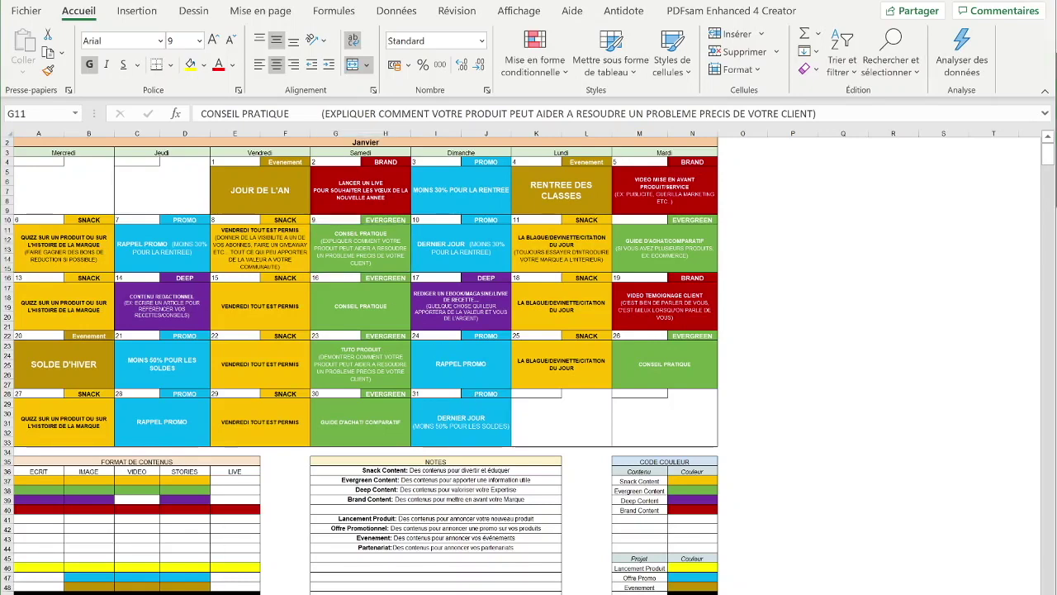
- Switch to the private Google window in Chrome and search for hootsuite
mouse_move(395, 593)
mouse_move(309, 561)
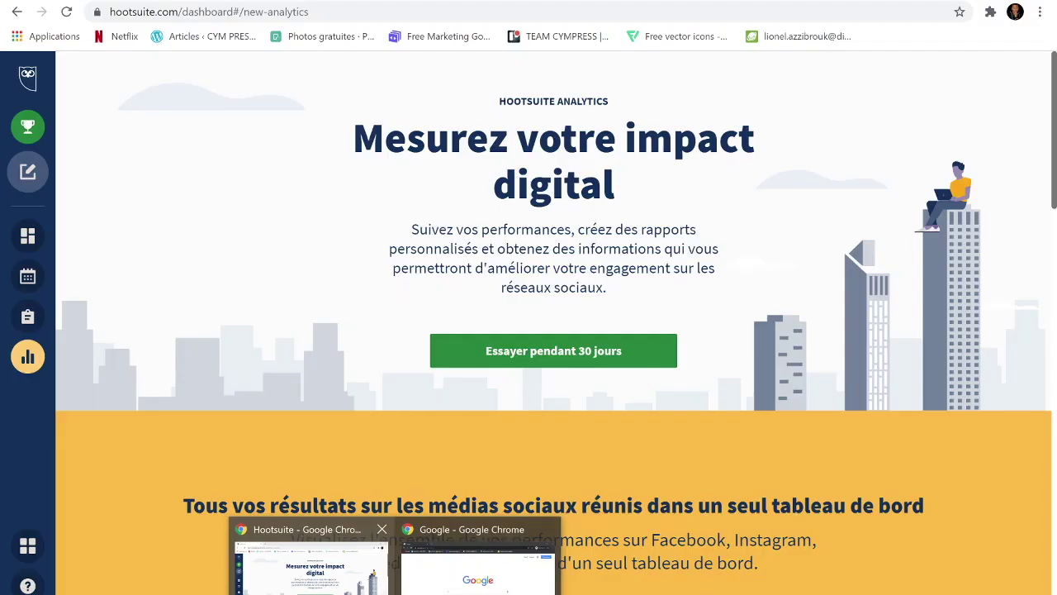
click(310, 562)
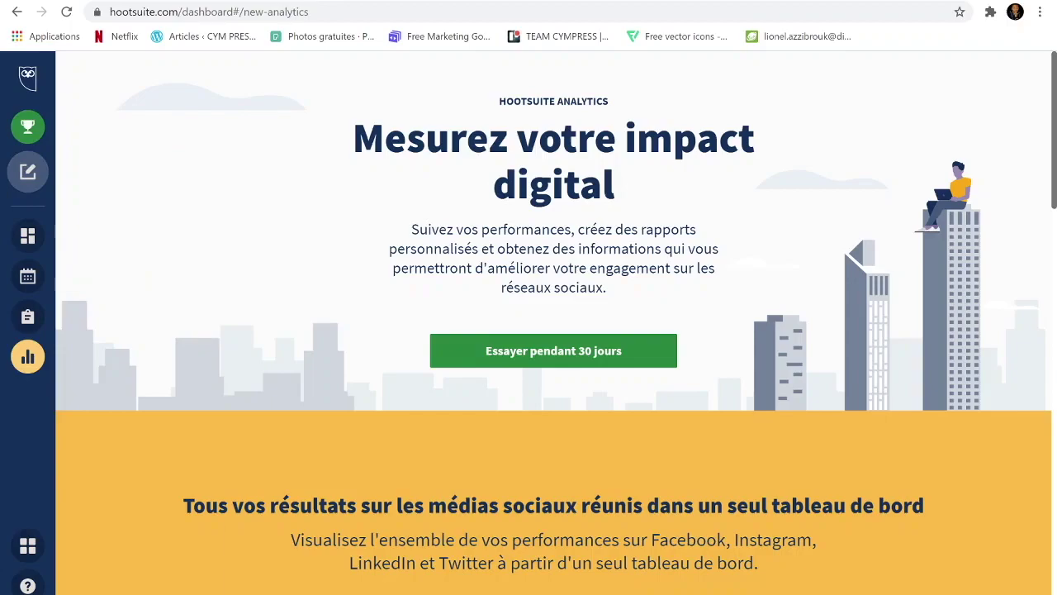
mouse_move(462, 591)
click(477, 570)
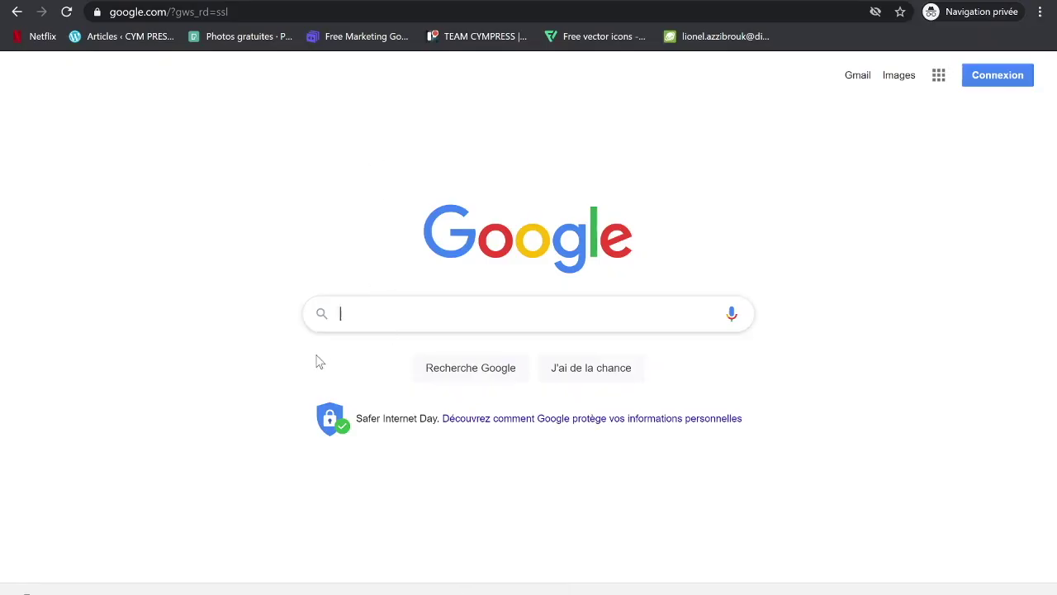
text(hoot)
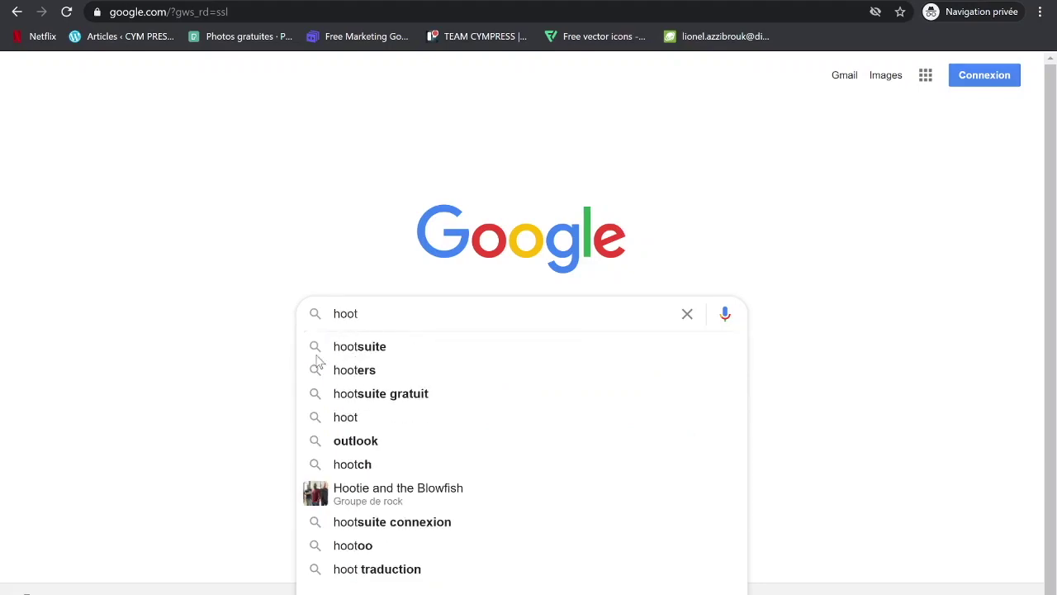
click(359, 347)
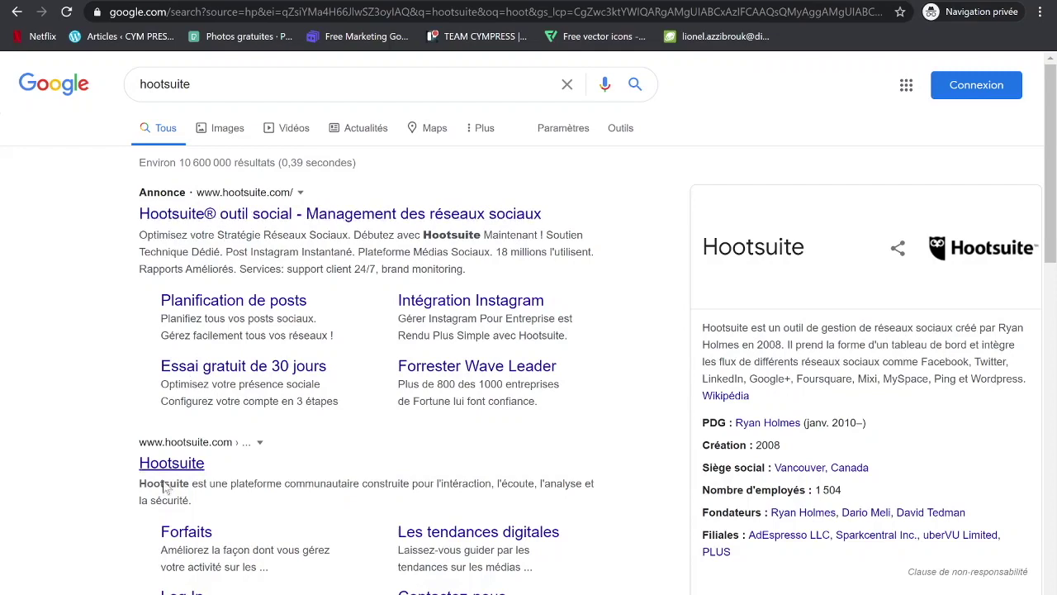
- View the Forfaits page from the Hootsuite results, dismiss its cookie notice, and return to the search results
click(186, 533)
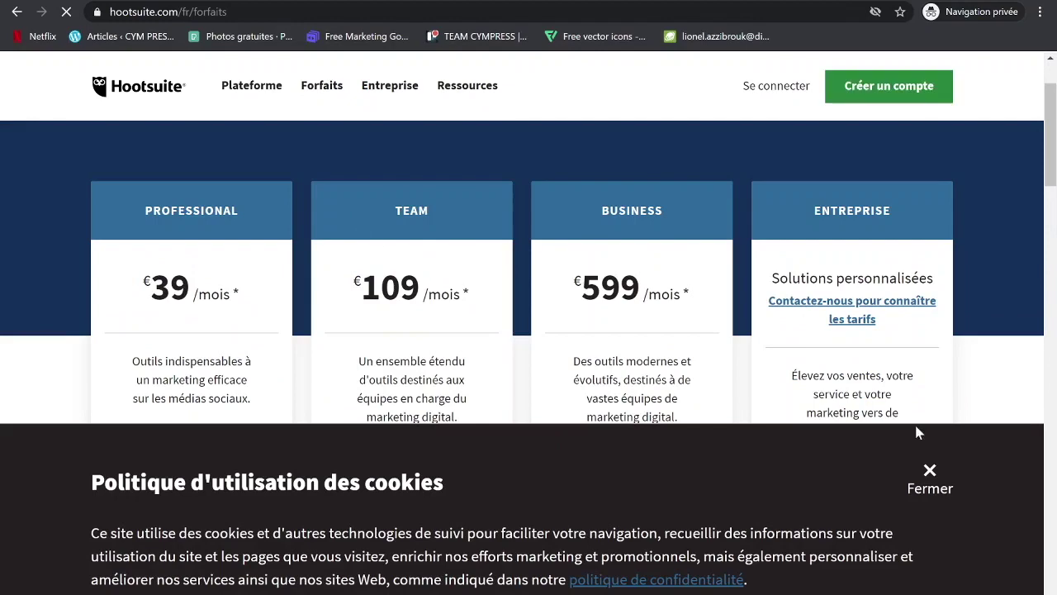
click(930, 471)
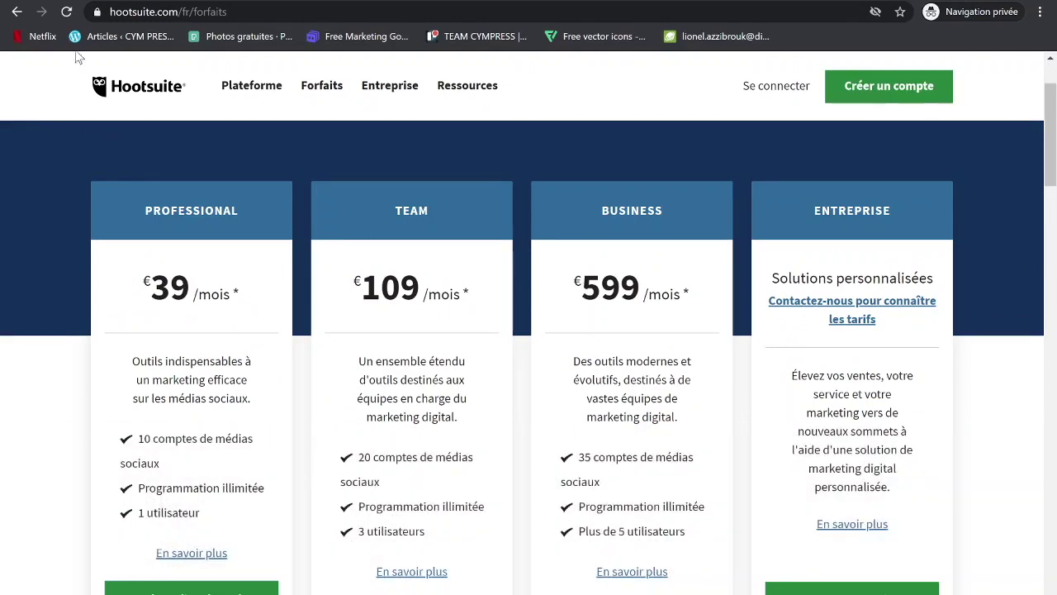
click(18, 12)
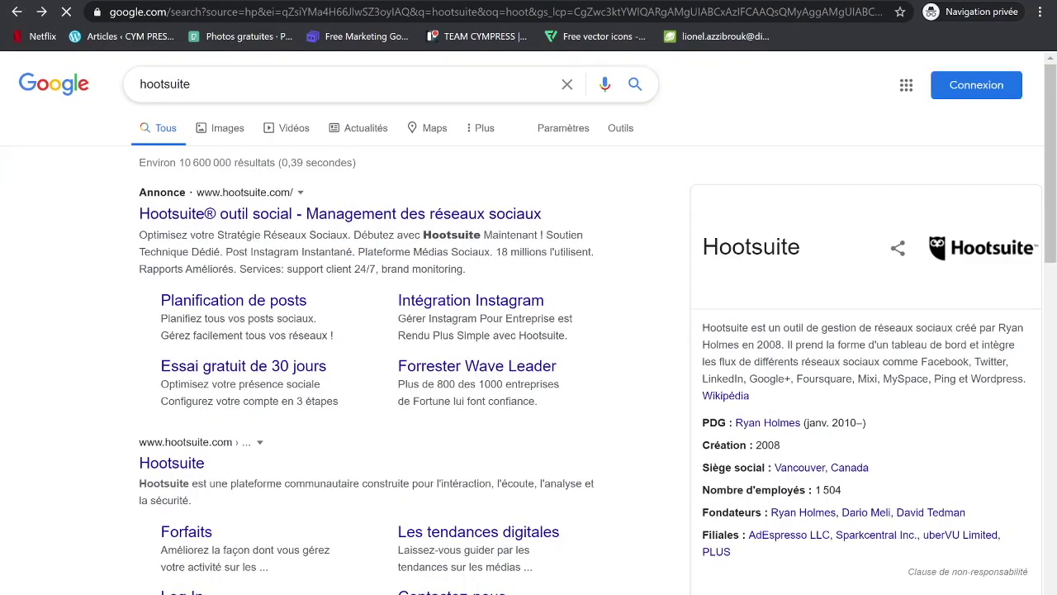
- Search for hootsuite gratuit and open the Hootsuite Free result at its plan comparison
click(191, 83)
click(272, 109)
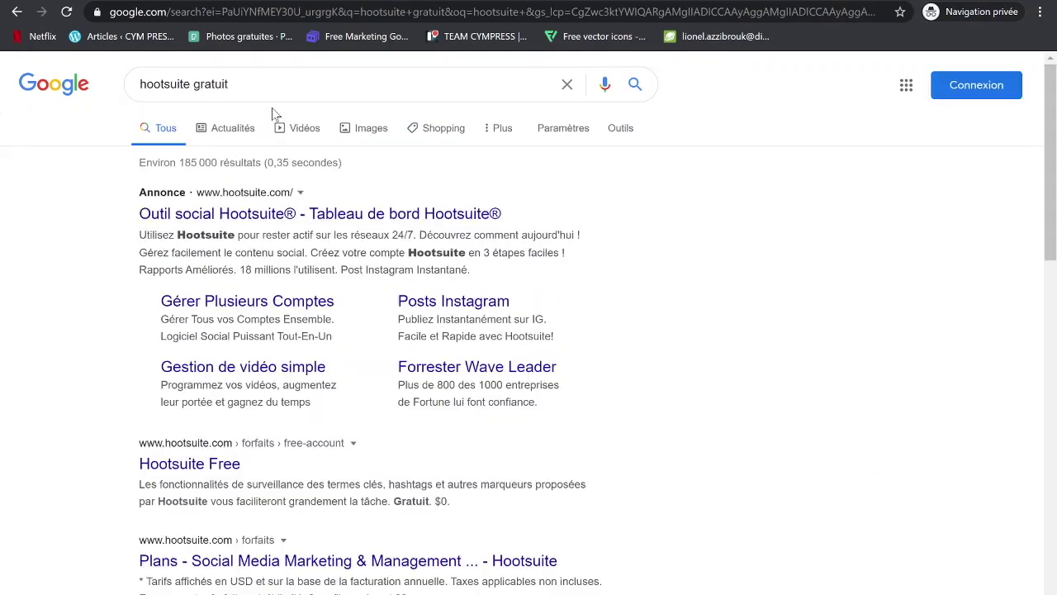
scroll(203, 319, down, 1)
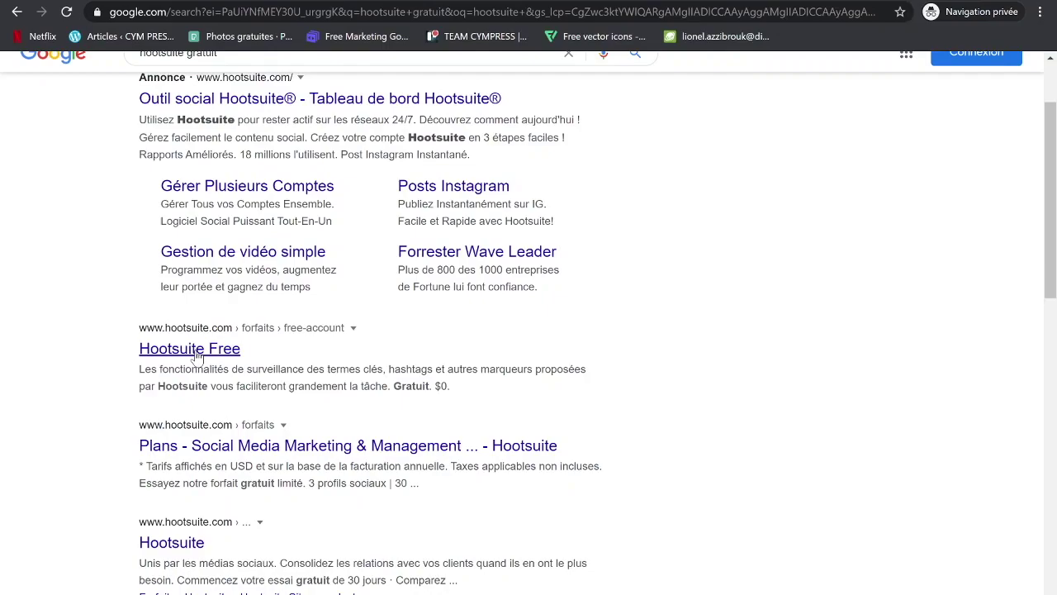
click(191, 349)
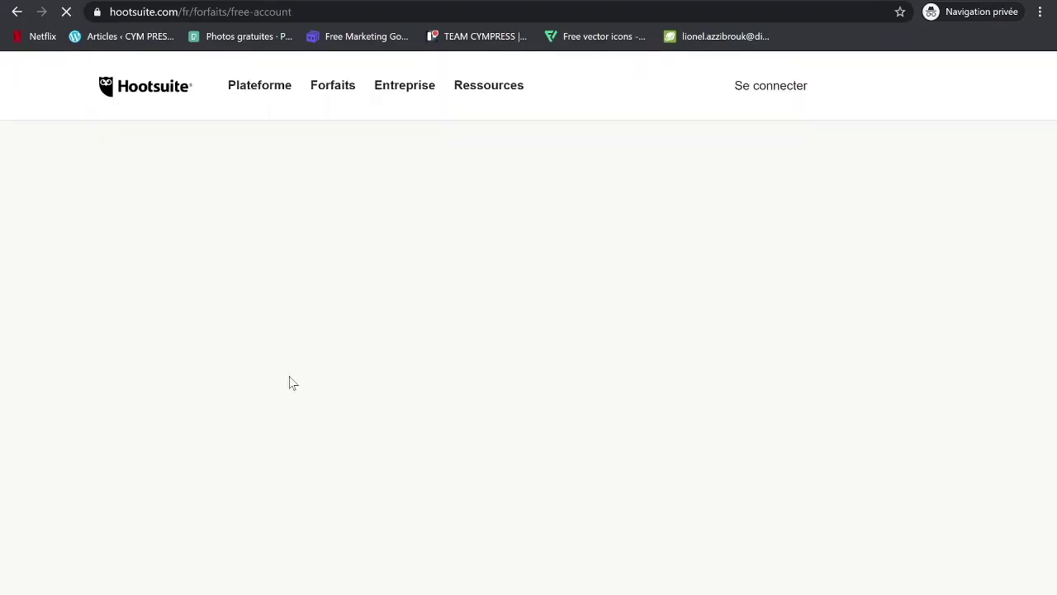
scroll(383, 416, down, 2)
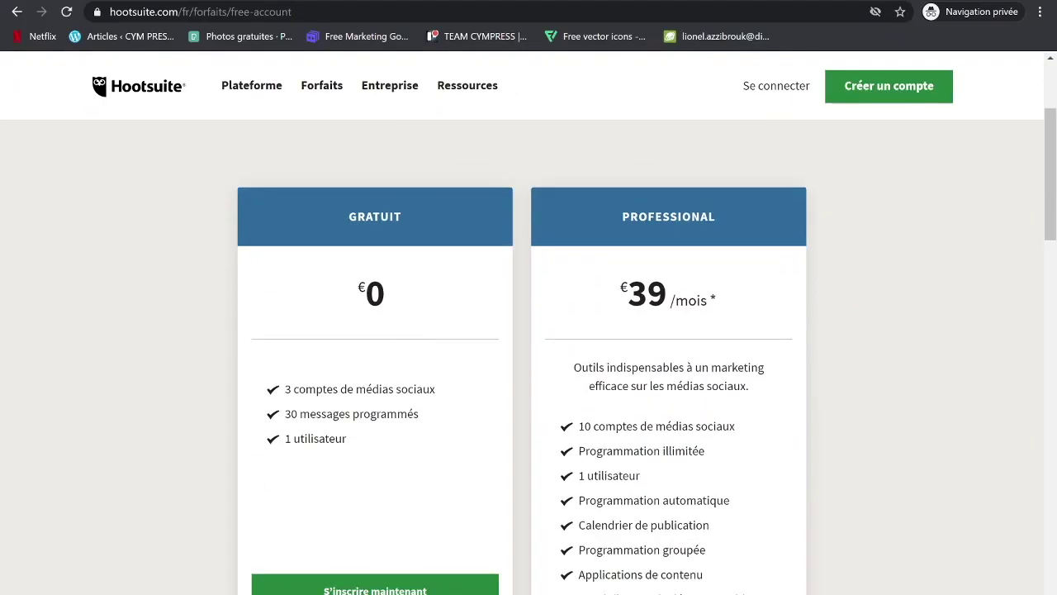
- Examine the GRATUIT plan's allowances for social media accounts, scheduled messages and users
drag(453, 389, 263, 383)
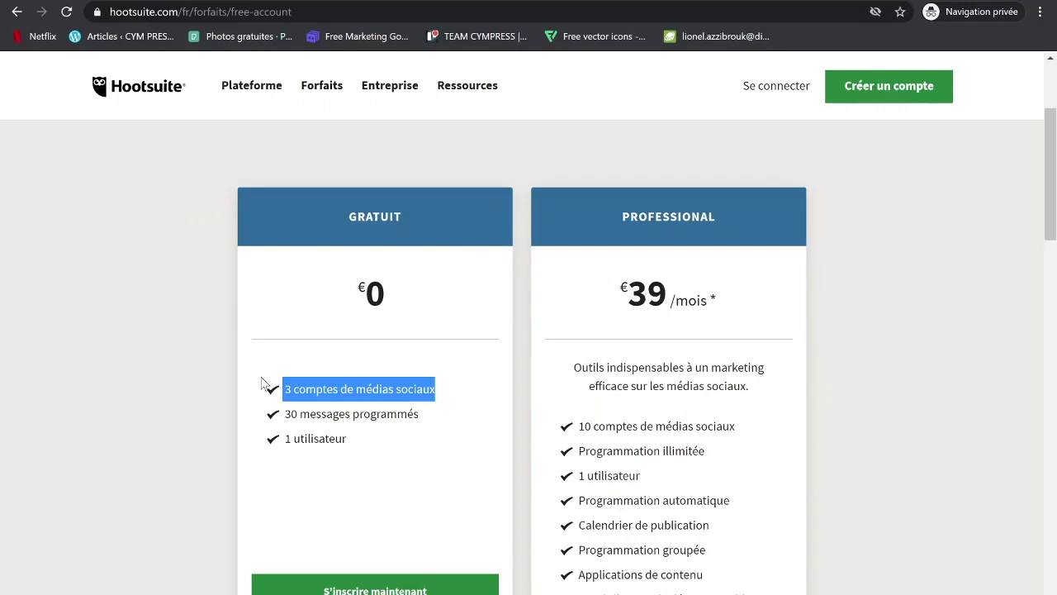
drag(423, 414, 258, 398)
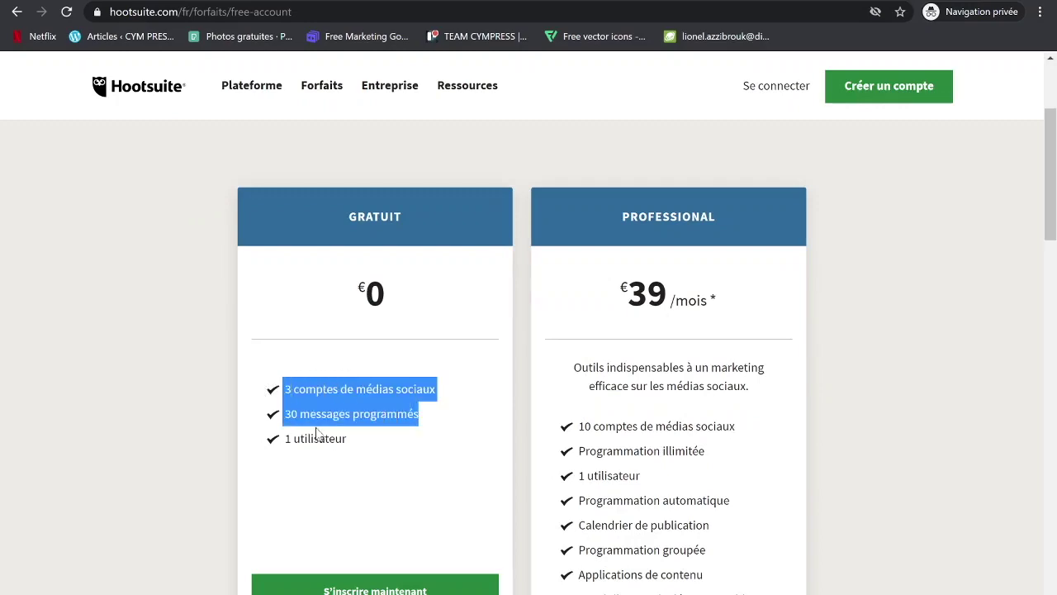
drag(342, 438, 243, 382)
click(337, 405)
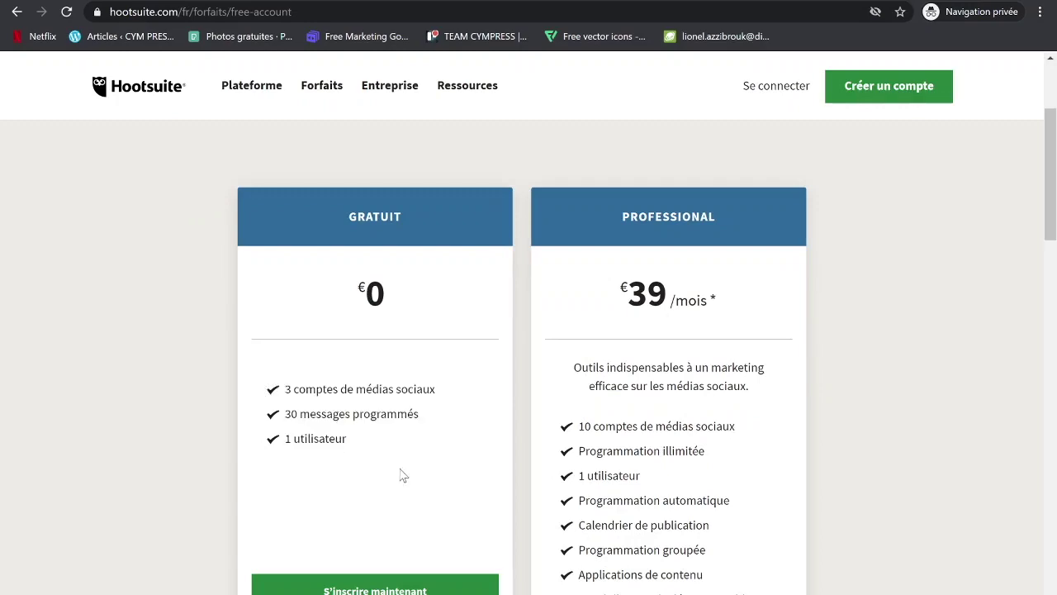
scroll(406, 471, up, 2)
scroll(403, 473, down, 4)
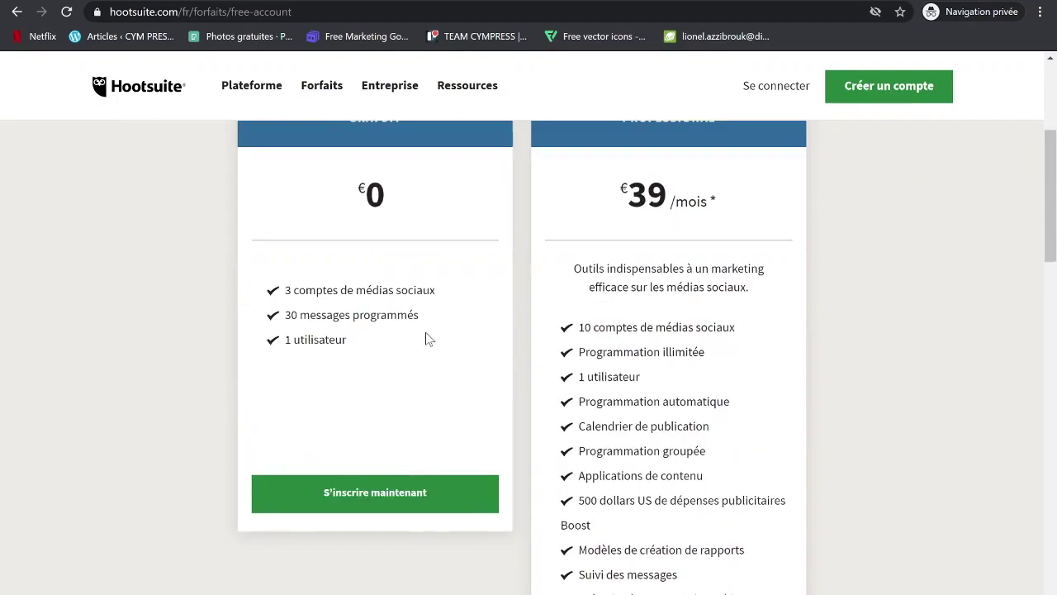
drag(426, 328, 338, 319)
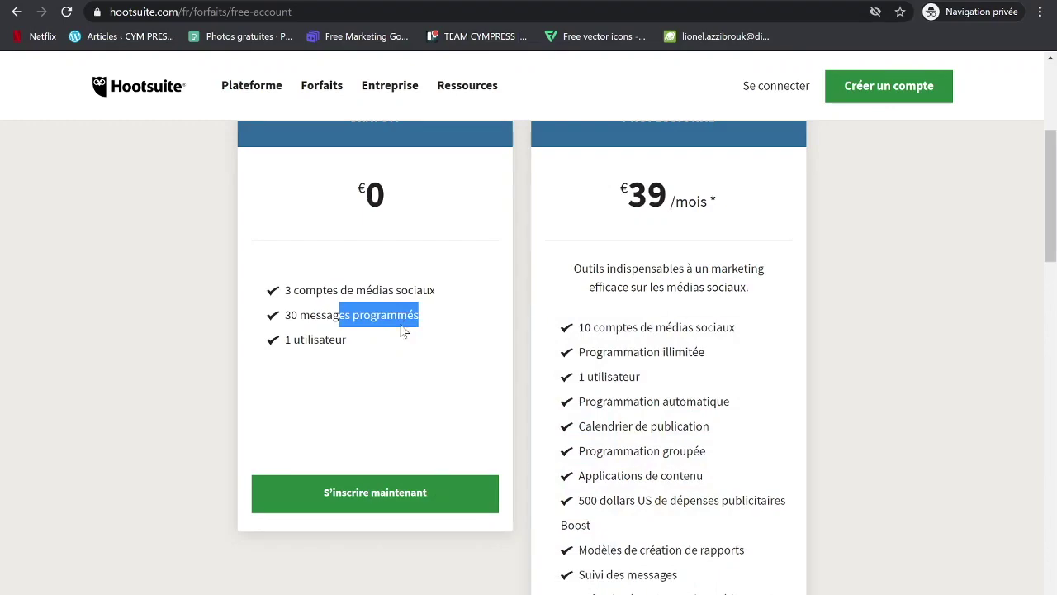
click(402, 331)
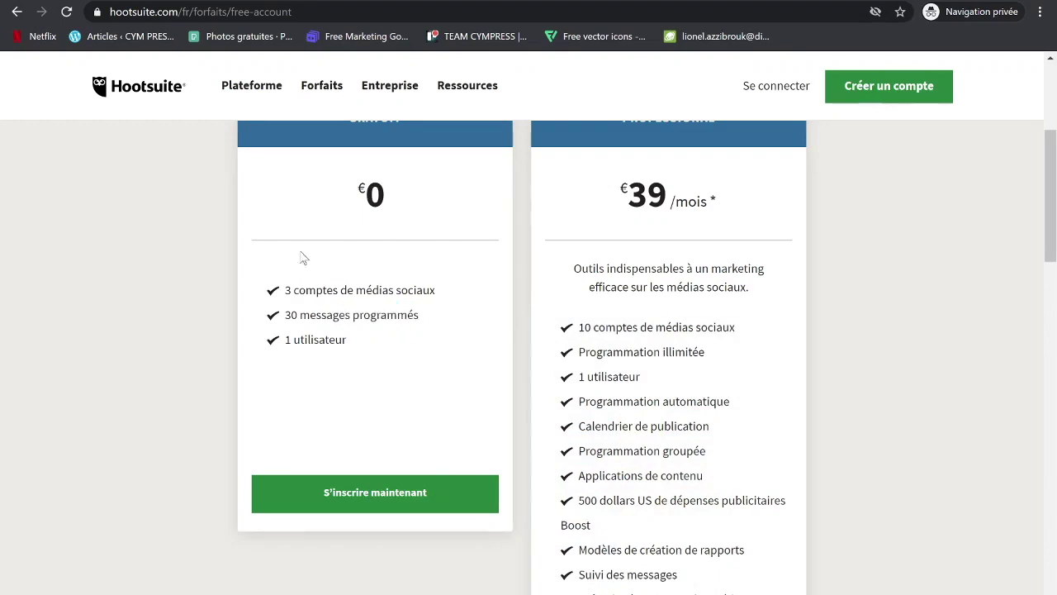
- Compare the GRATUIT and PROFESSIONAL plans, then switch to the signed-in Hootsuite dashboard window and open Streams
scroll(301, 258, up, 3)
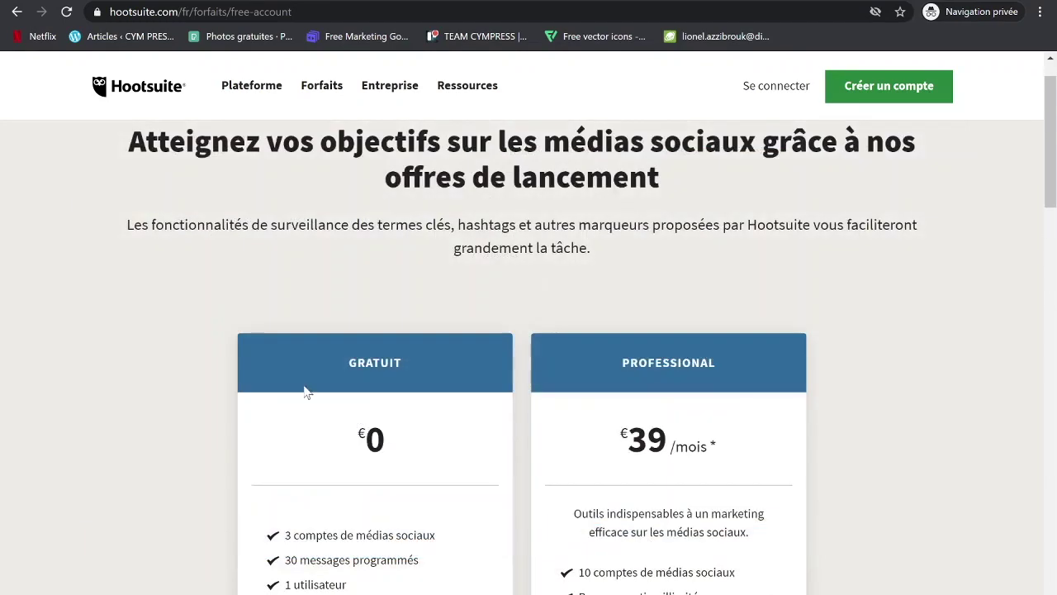
scroll(305, 382, down, 5)
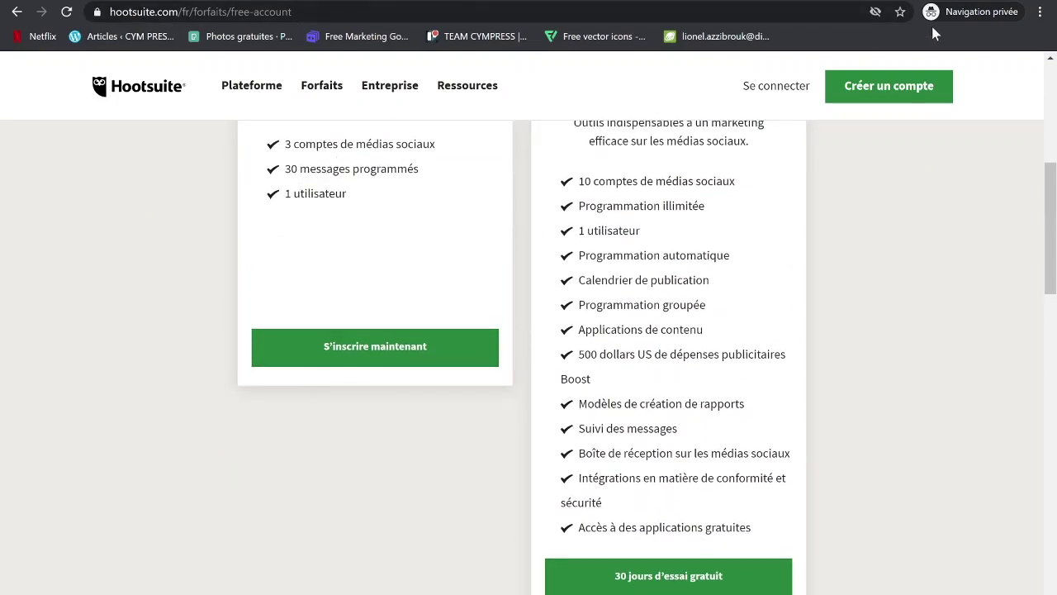
key(alt+Tab)
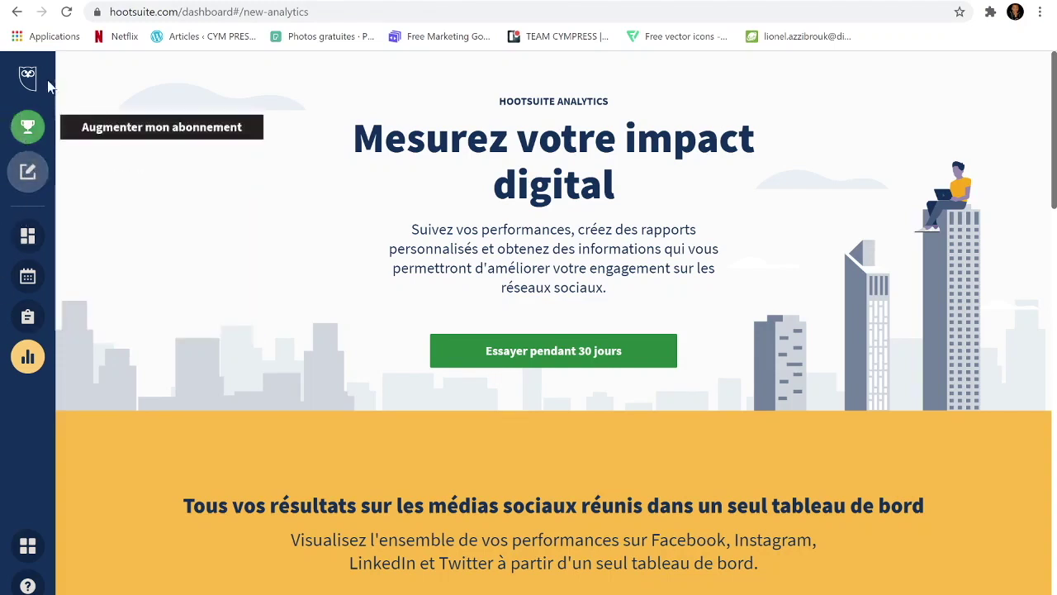
mouse_move(27, 172)
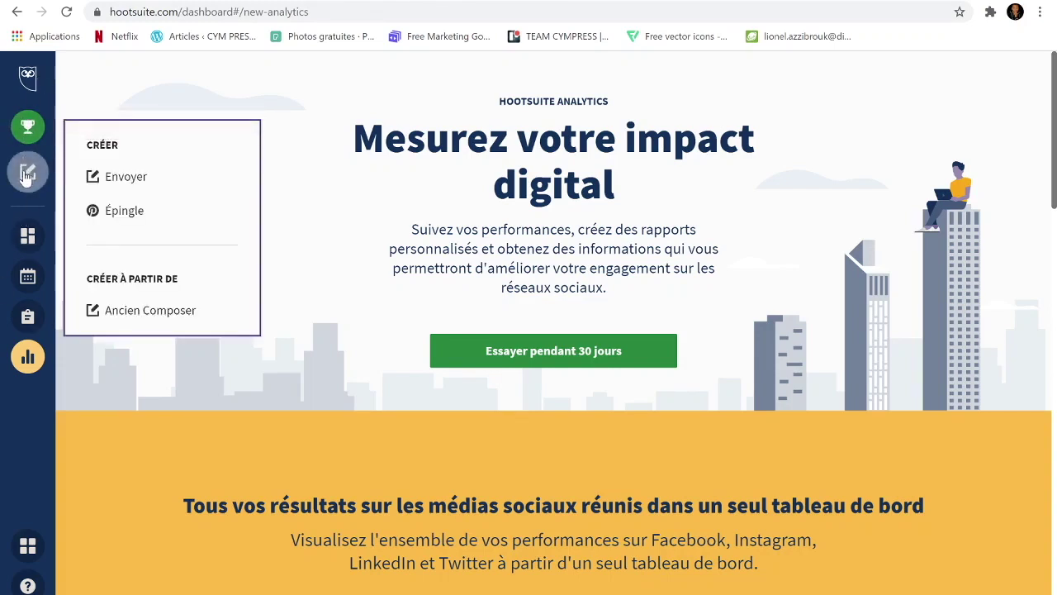
click(27, 236)
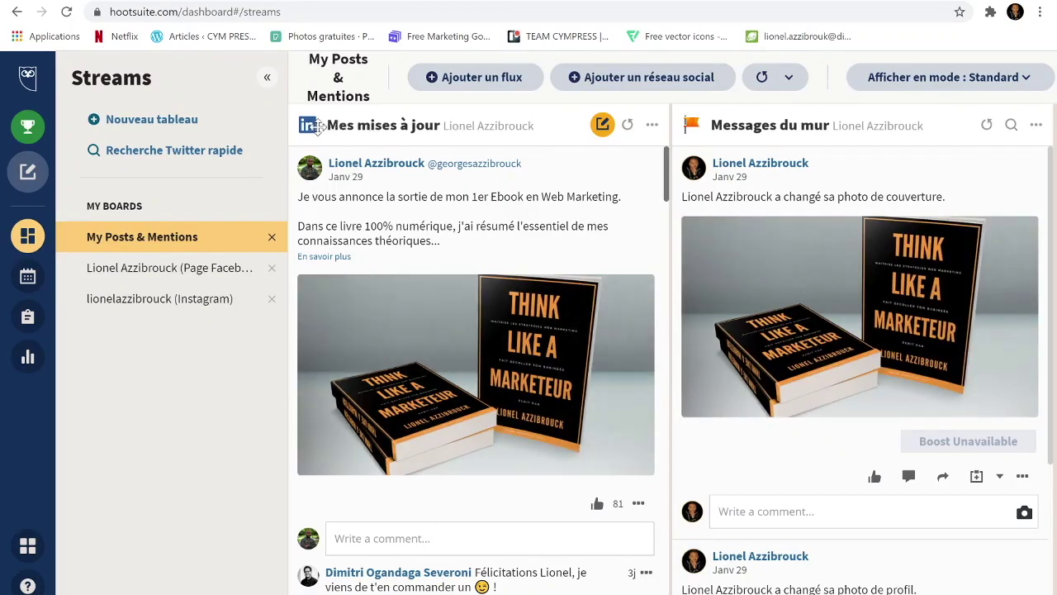
- Examine the LinkedIn updates and the wall messages in the My Posts & Mentions board
scroll(499, 470, down, 3)
scroll(499, 473, down, 3)
scroll(421, 539, up, 5)
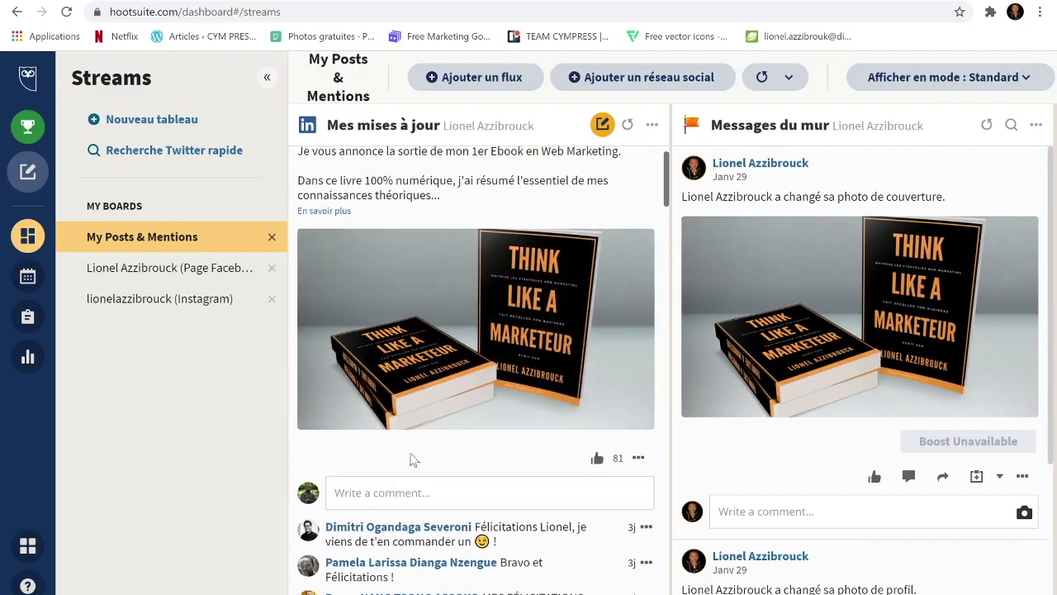
scroll(892, 293, down, 1)
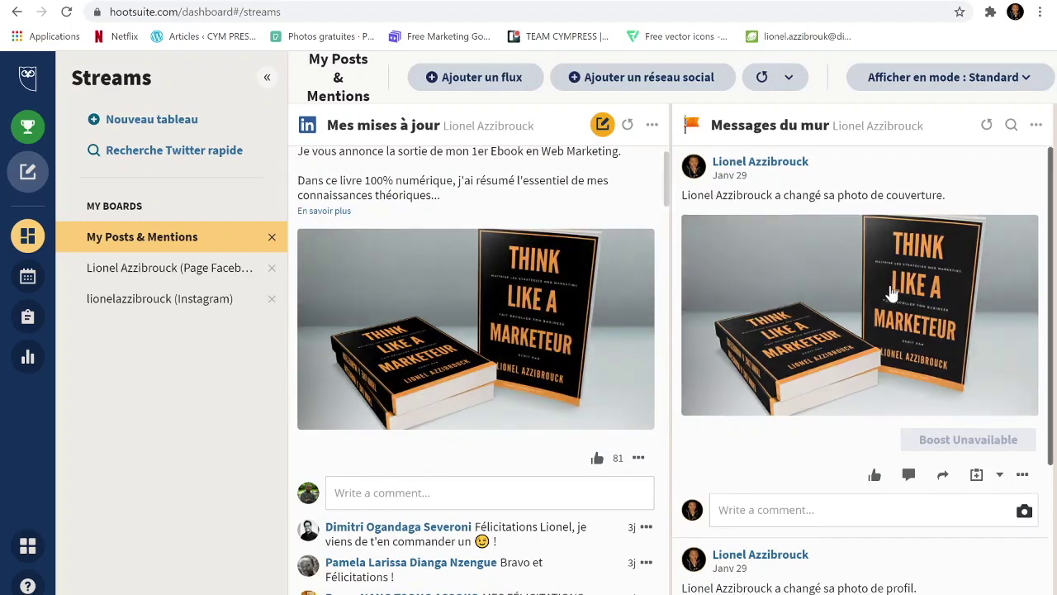
scroll(892, 293, down, 3)
scroll(892, 293, up, 3)
scroll(892, 293, down, 3)
scroll(892, 294, up, 3)
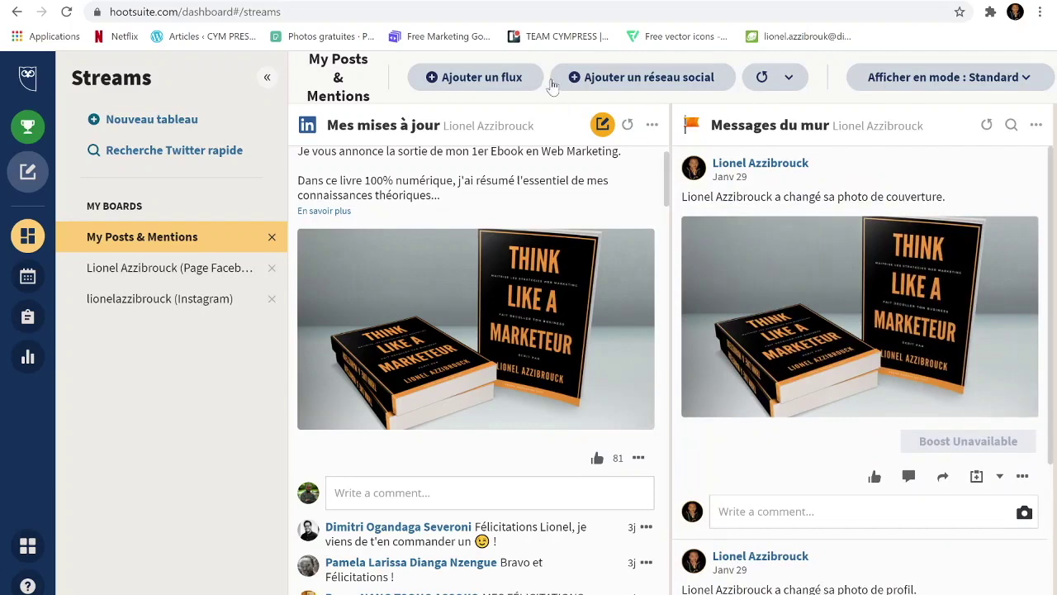
- View the stream types offered for Instagram, LinkedIn and Facebook when adding a stream, without adding any
click(525, 79)
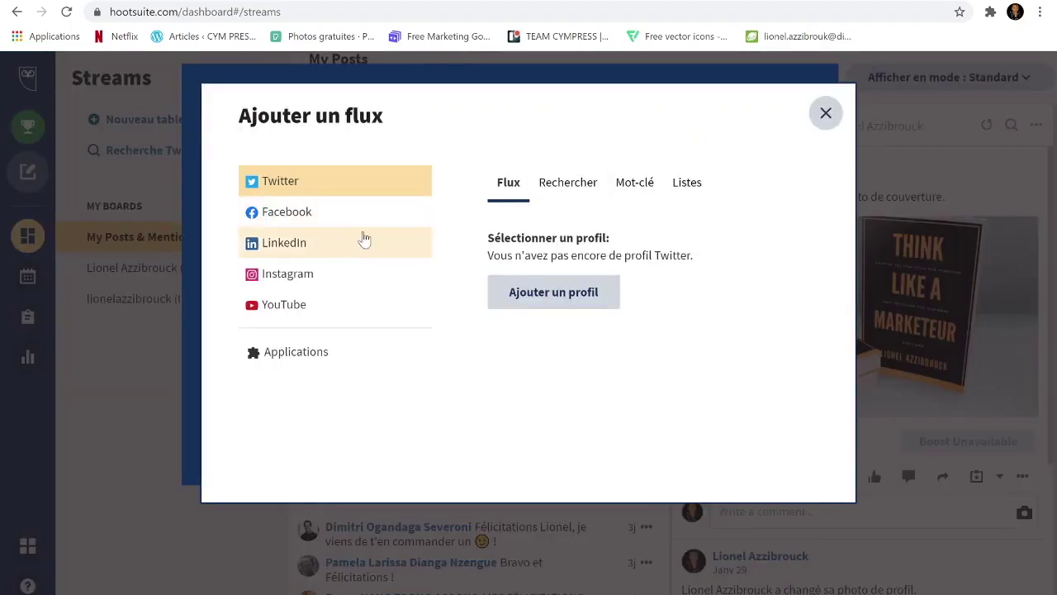
click(364, 240)
click(370, 274)
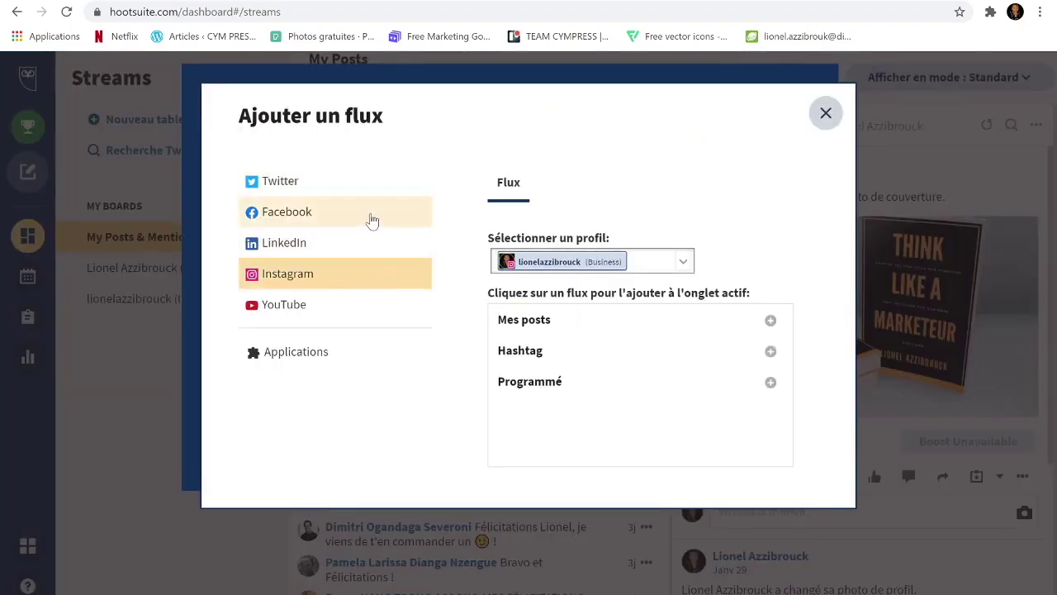
click(312, 242)
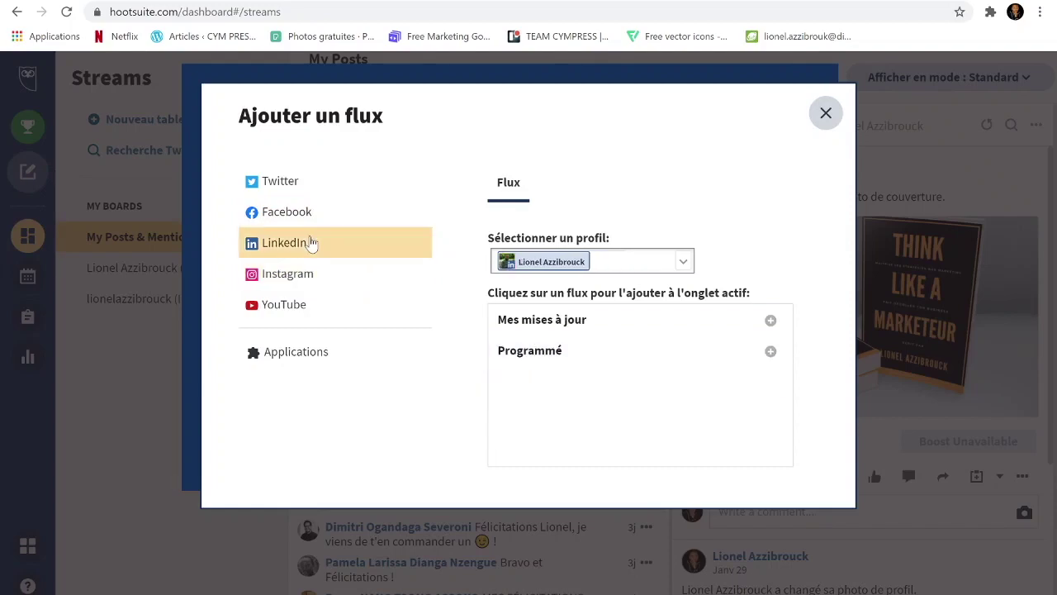
click(383, 223)
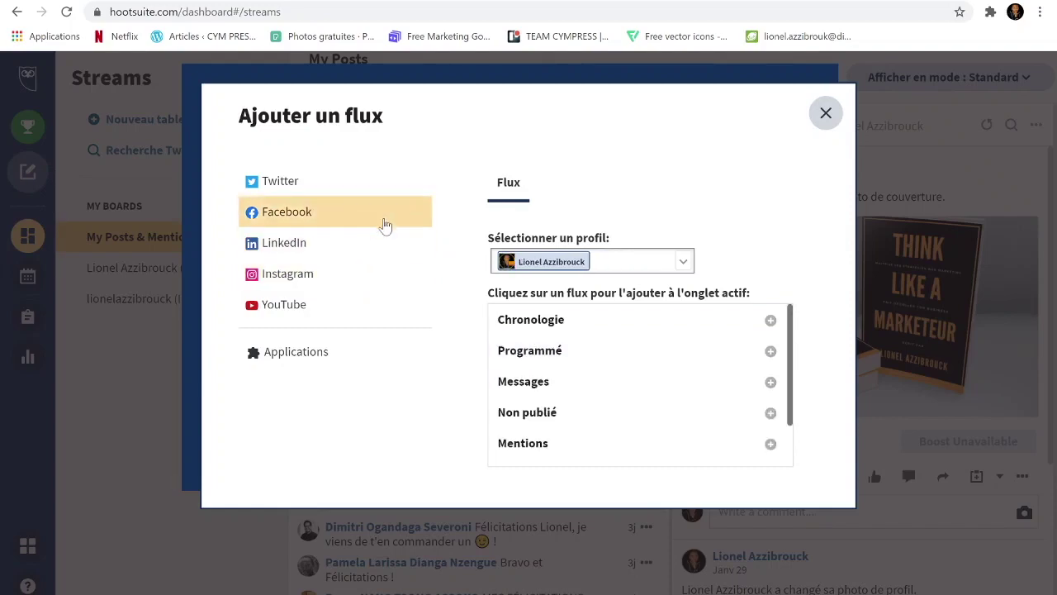
click(825, 113)
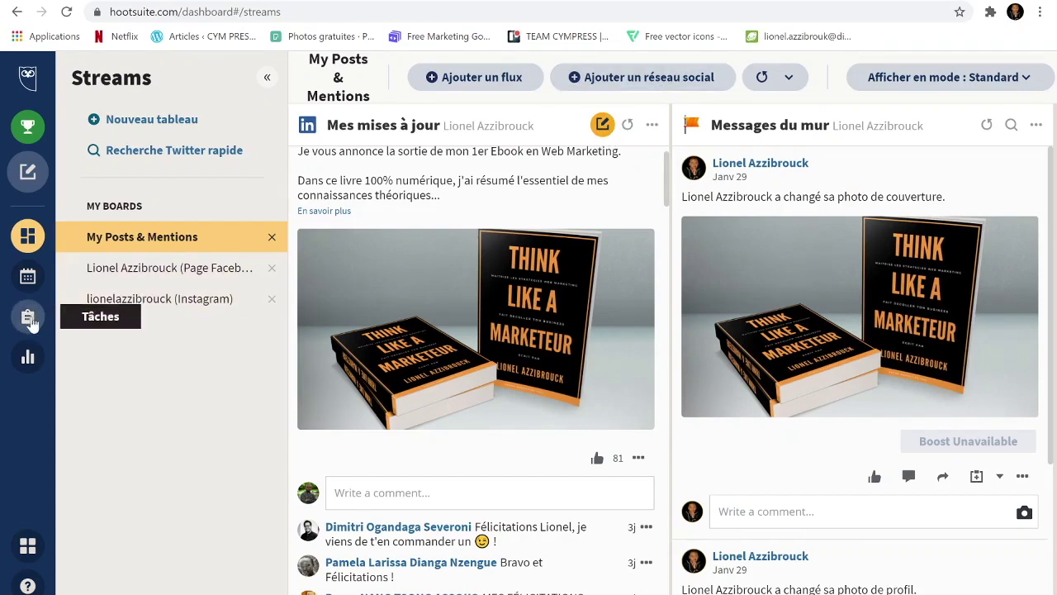
- Open the weekly publishing Planner and start a new post
click(28, 279)
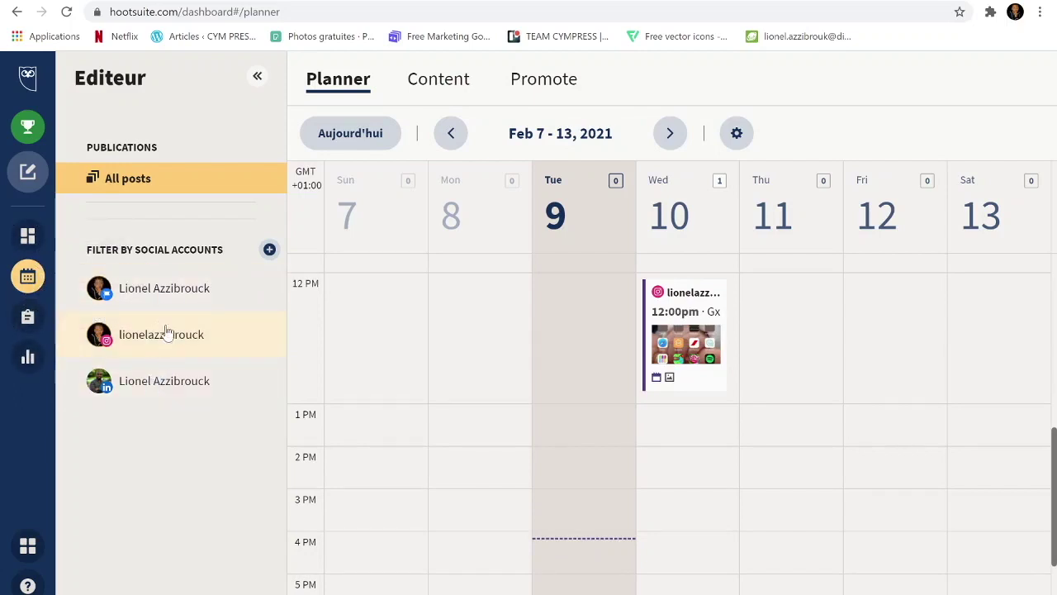
click(33, 172)
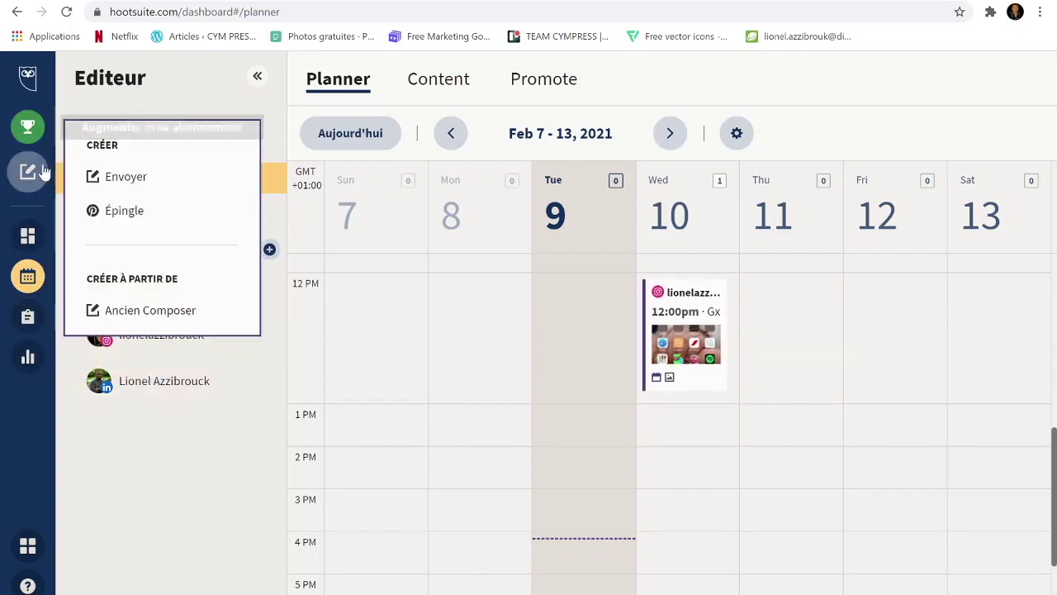
click(36, 171)
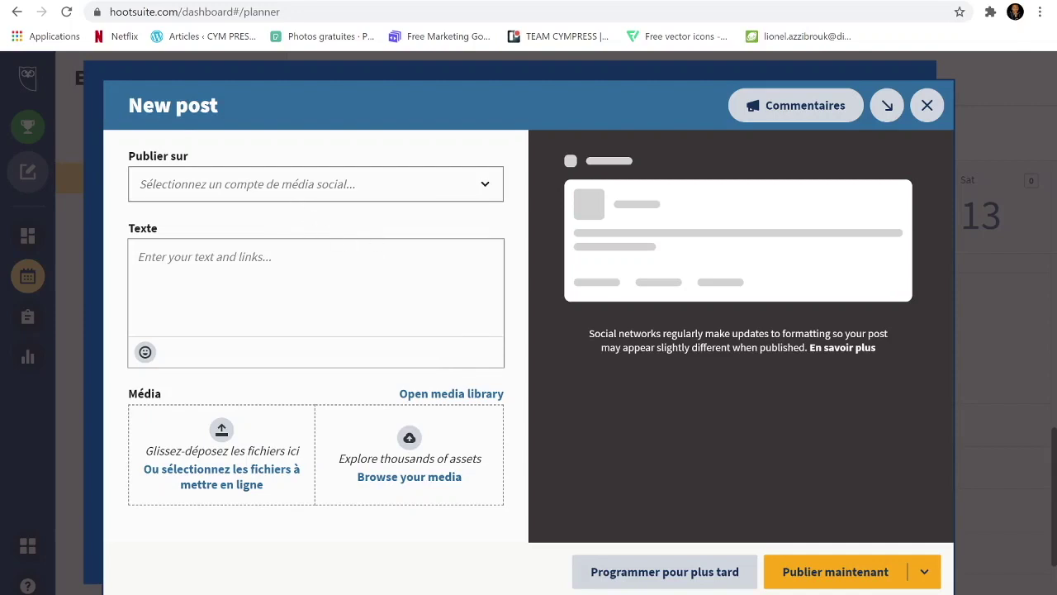
- Select only the Instagram Business account as the new post's destination and enter the placeholder text gtfff
click(380, 185)
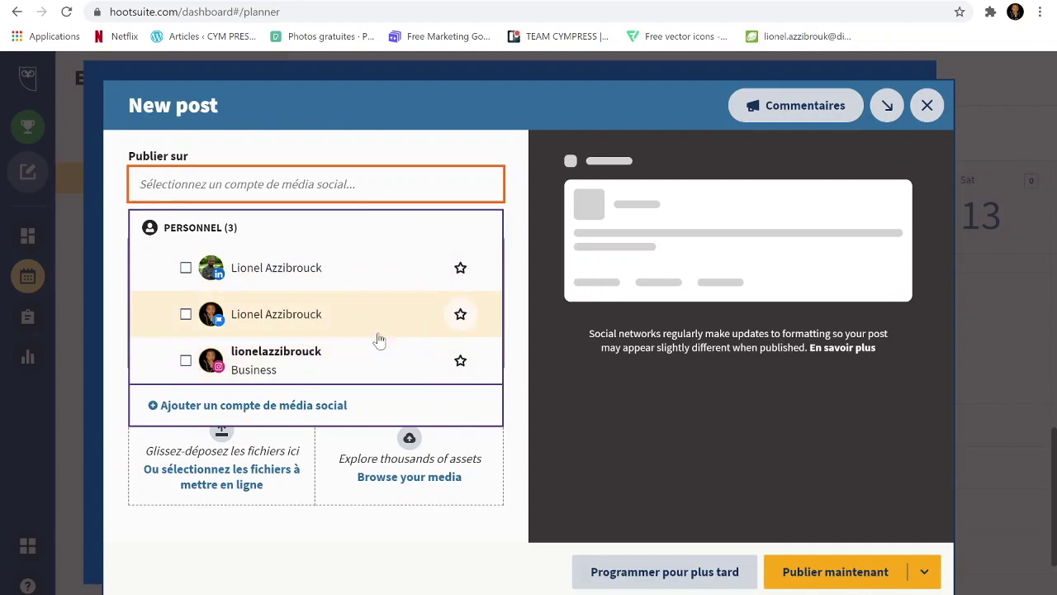
click(349, 290)
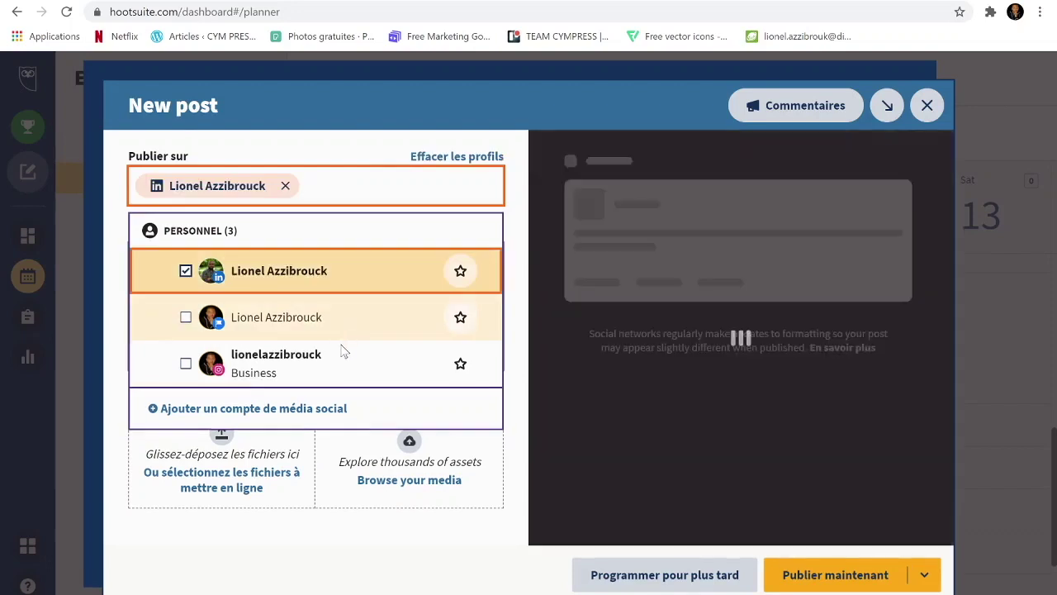
click(185, 275)
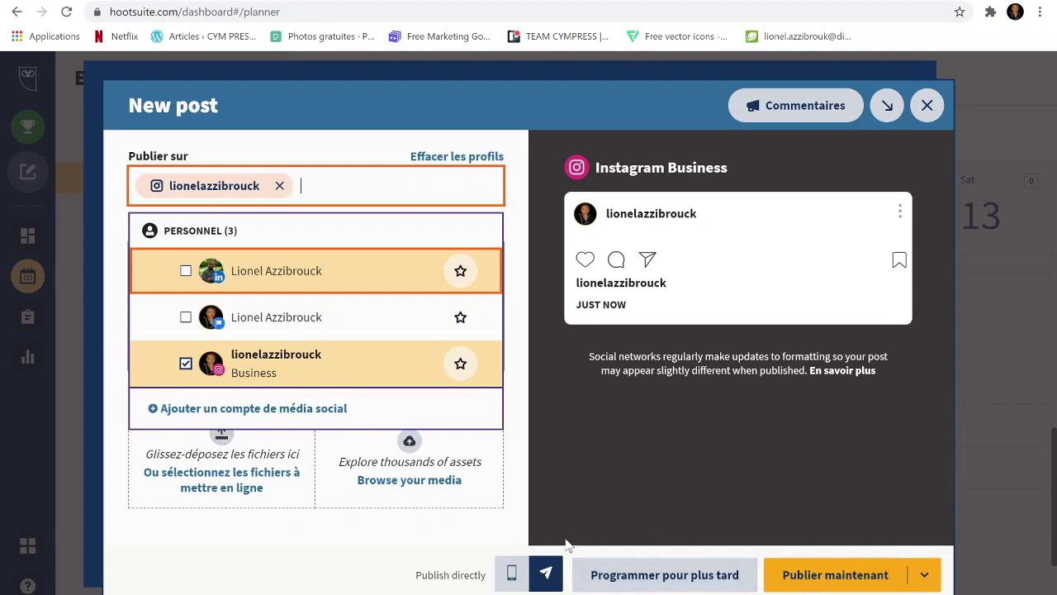
click(259, 479)
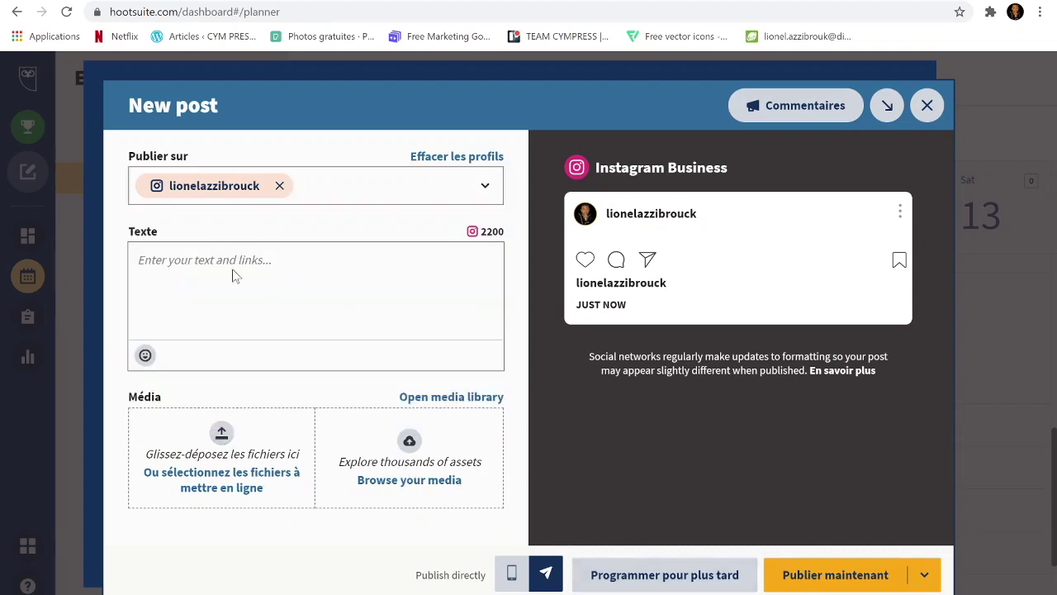
click(527, 341)
click(139, 259)
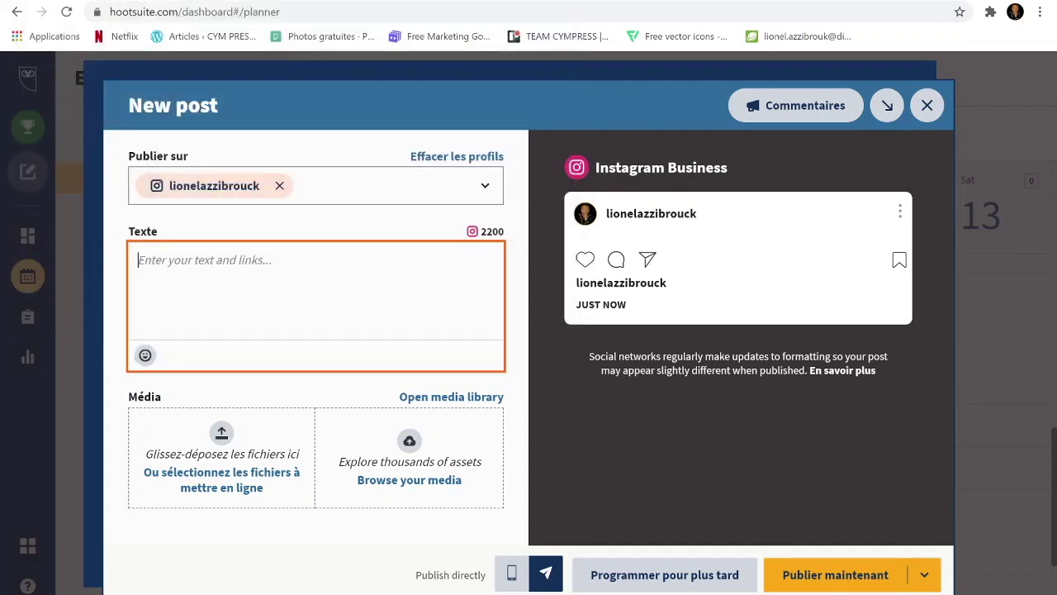
text(gtfff)
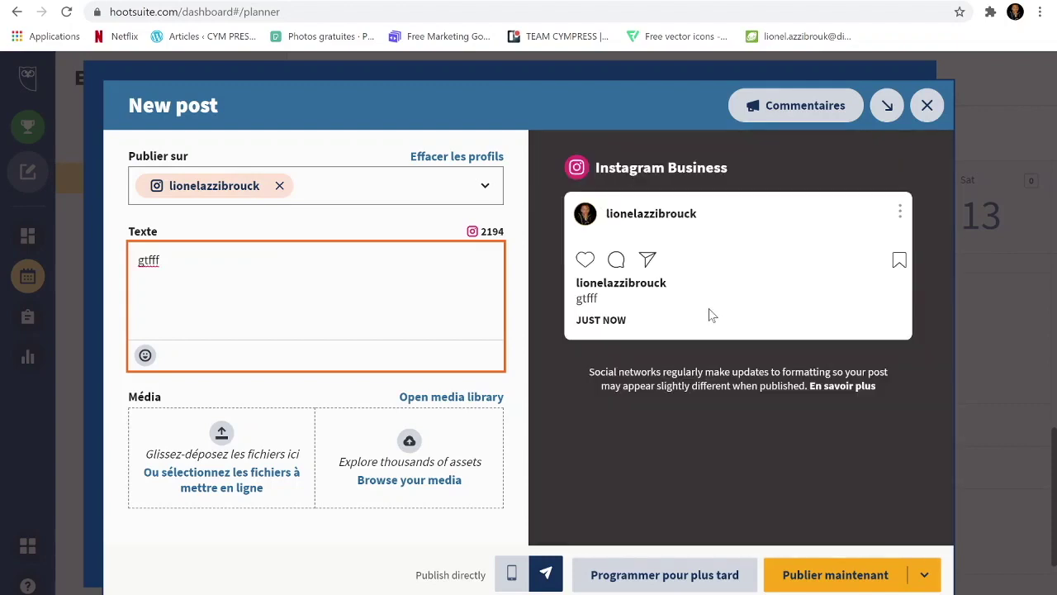
- Attach the Logo image from the Bureau folder to the new post
click(236, 447)
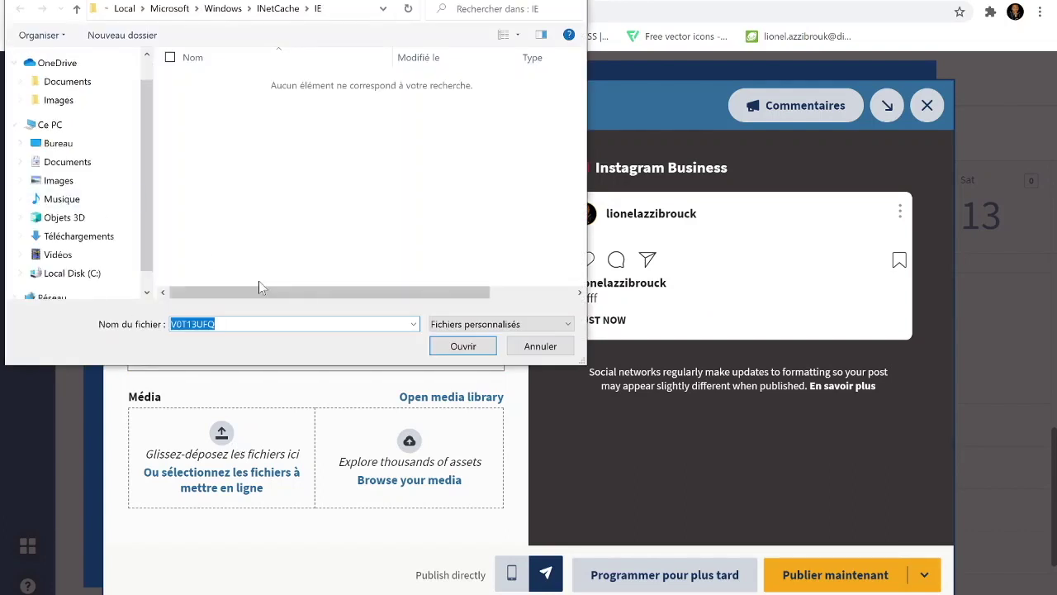
click(59, 181)
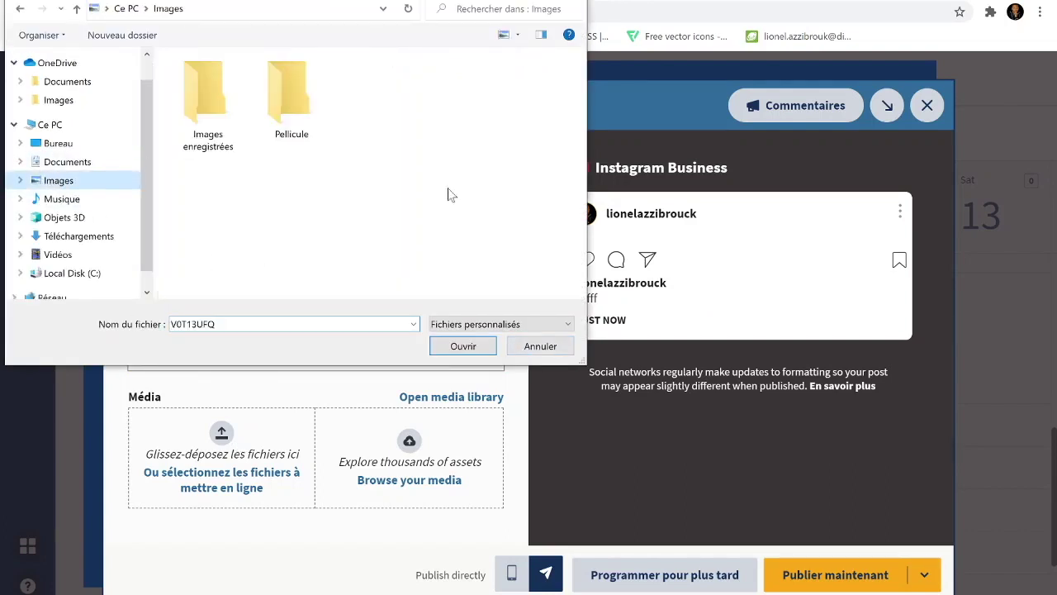
double_click(194, 123)
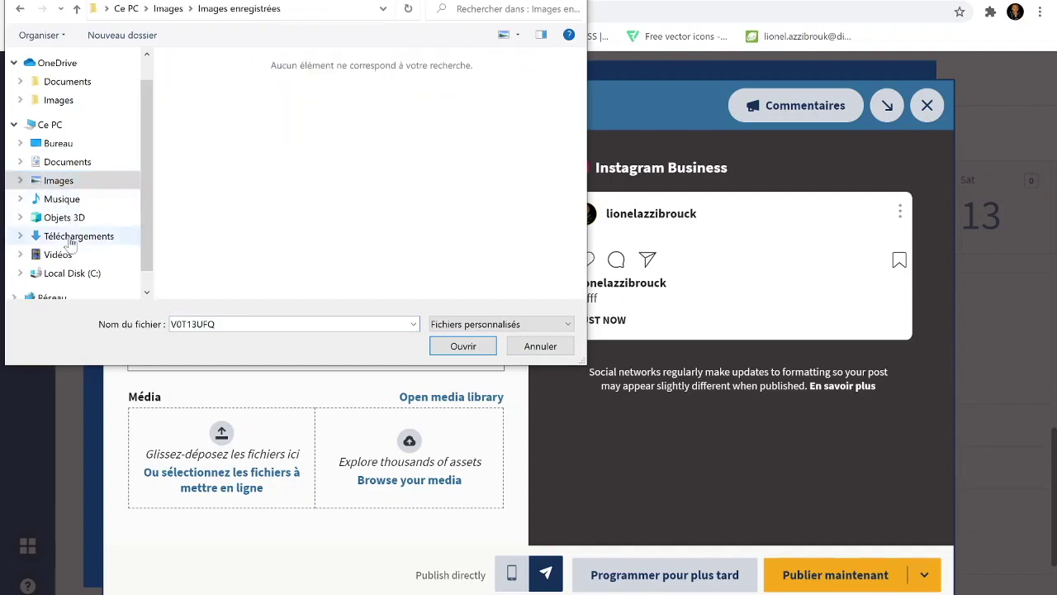
click(88, 146)
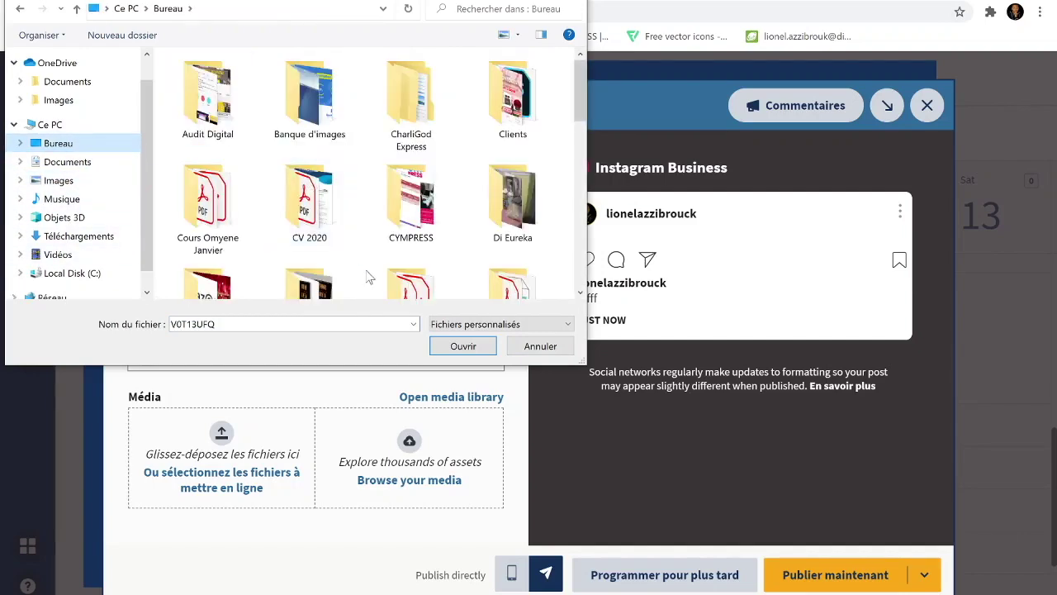
scroll(339, 281, down, 5)
scroll(339, 285, up, 1)
scroll(338, 285, down, 2)
click(309, 297)
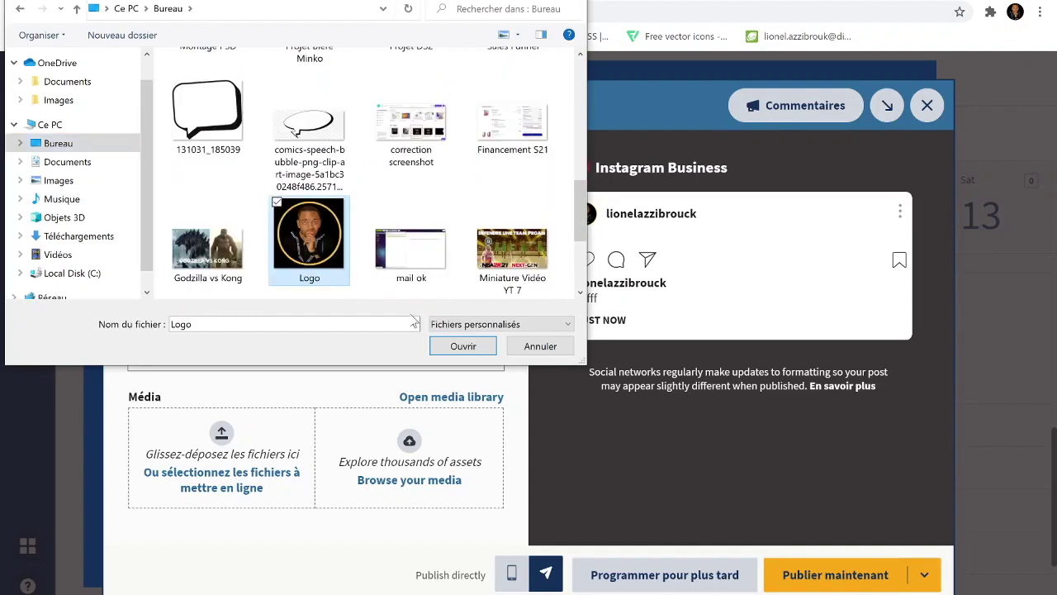
click(463, 346)
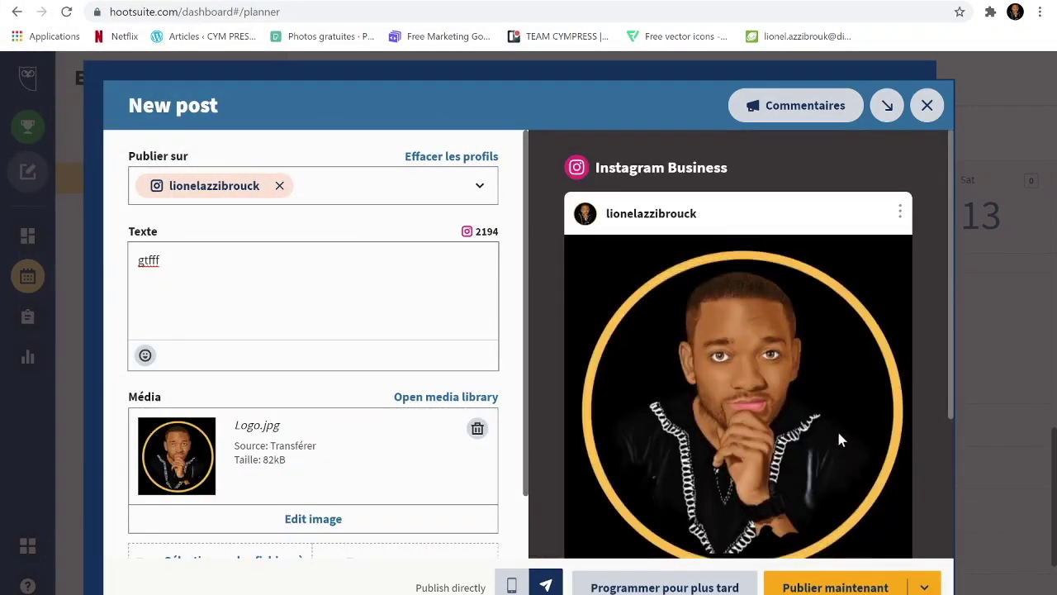
- Check the caption in the Instagram preview and replace the post's text with abonnez-vous
scroll(576, 469, down, 3)
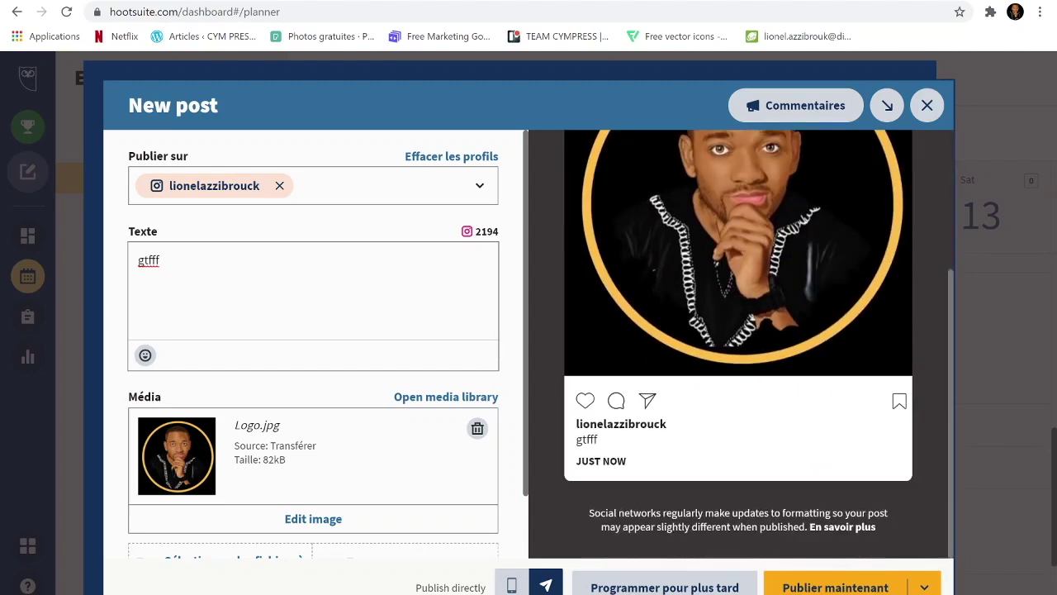
double_click(149, 260)
text(abonnez-vous)
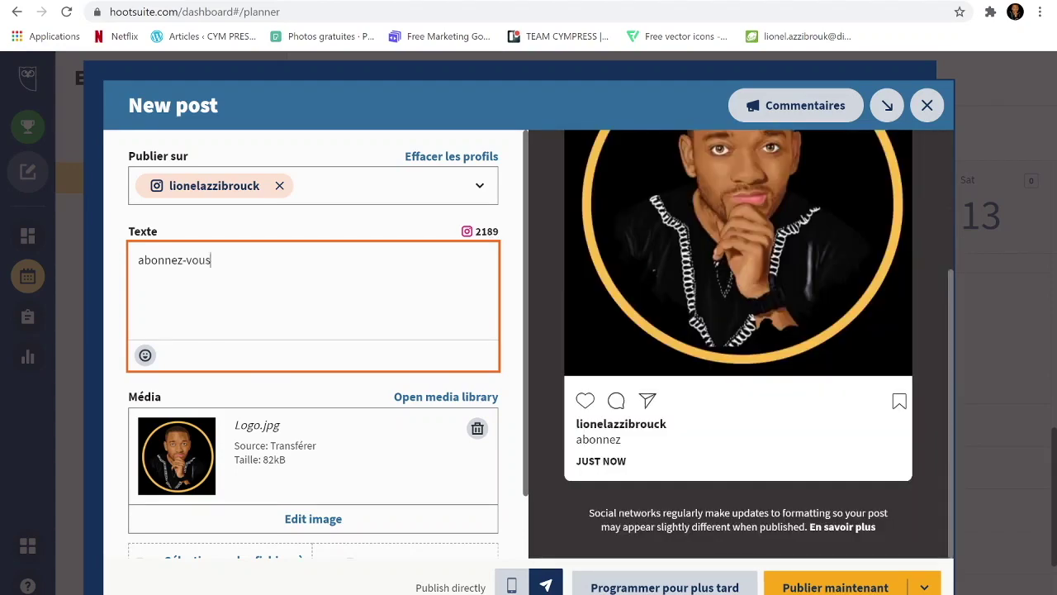
- Set the post's scheduled publication to Wednesday, February 10 at 4:20 PM
click(665, 587)
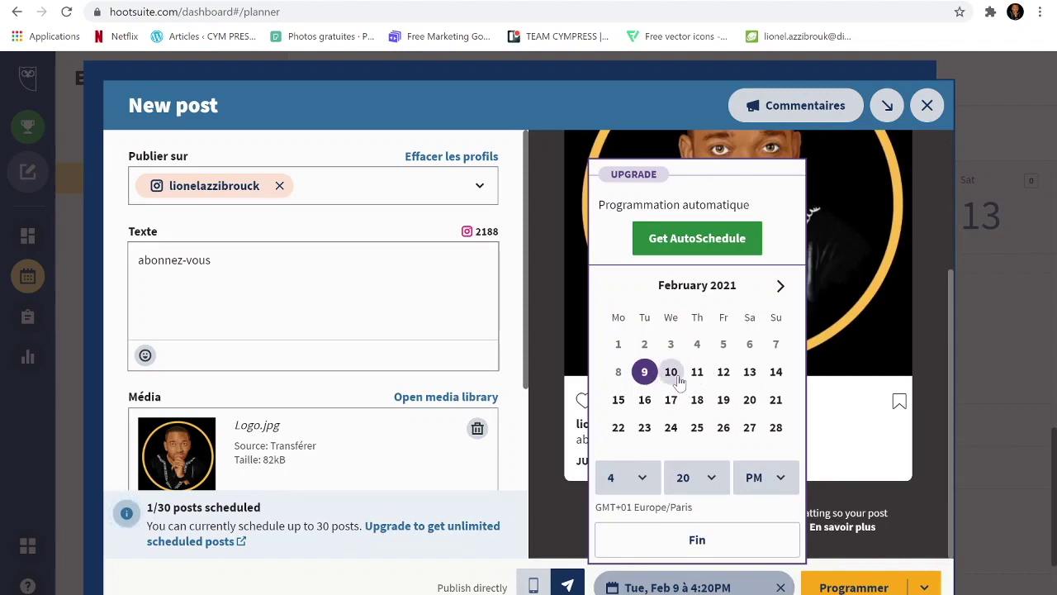
click(673, 376)
click(653, 484)
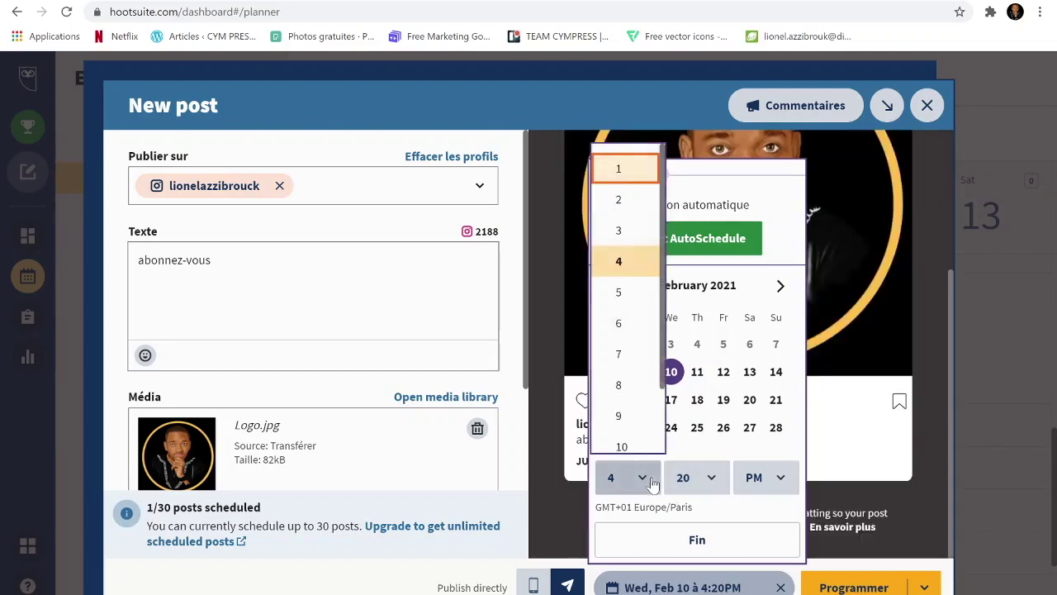
click(755, 541)
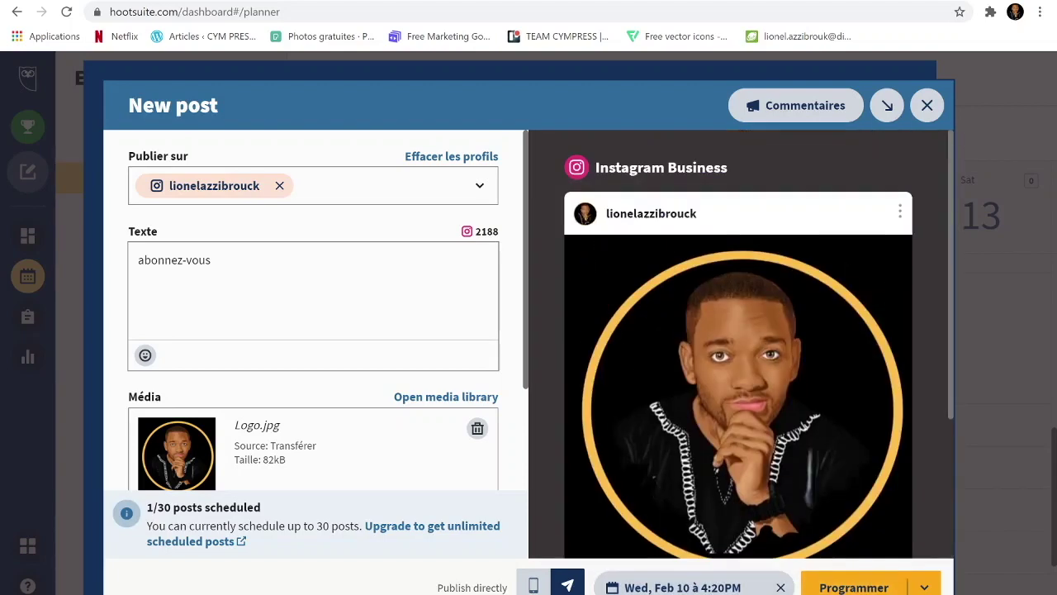
- View the alternative scheduling options, then close the new post and discard it without saving a draft
click(926, 587)
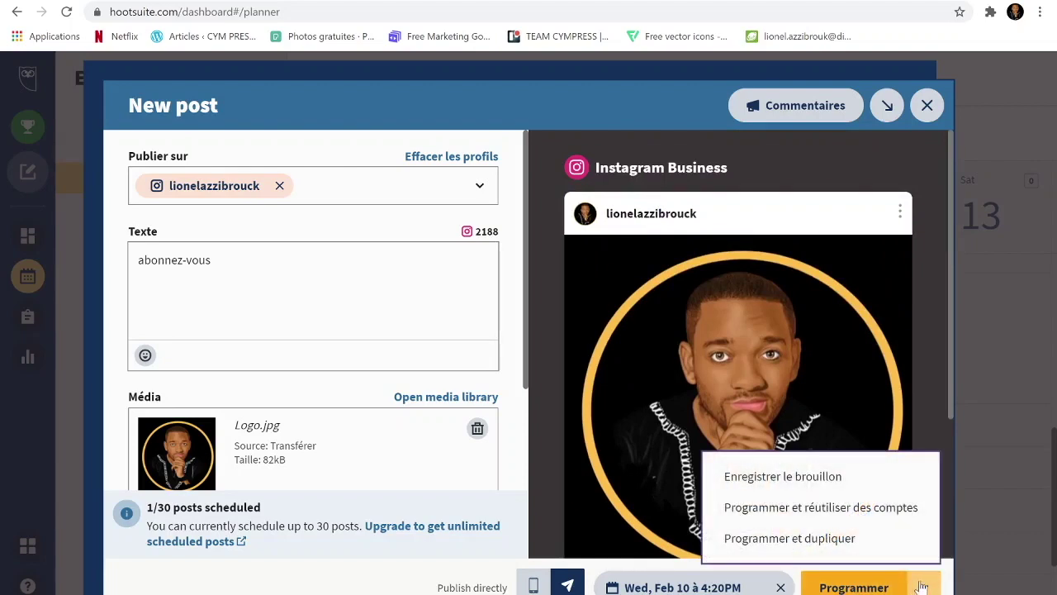
click(922, 586)
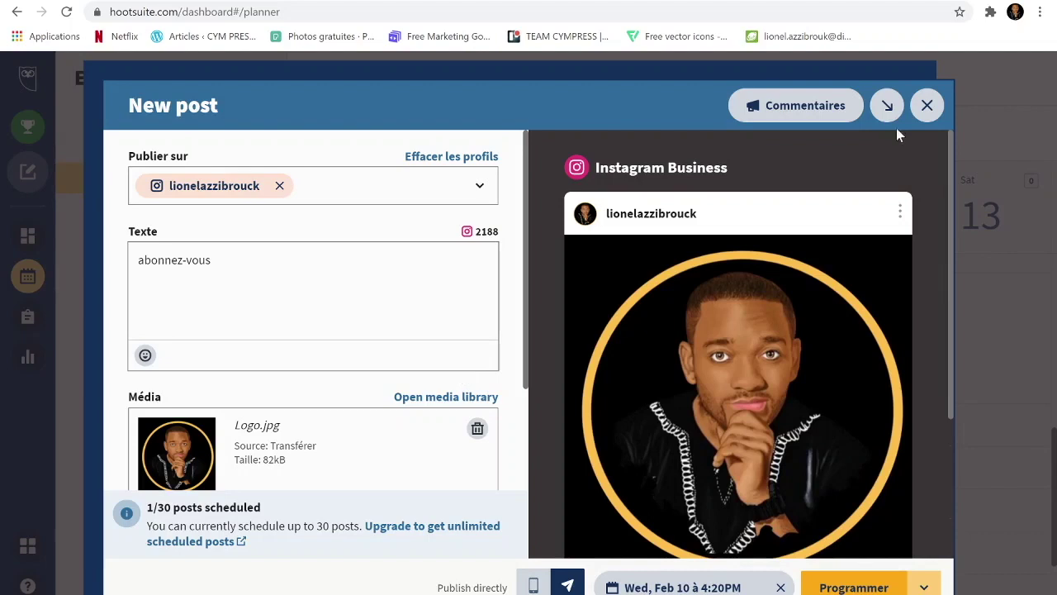
click(927, 107)
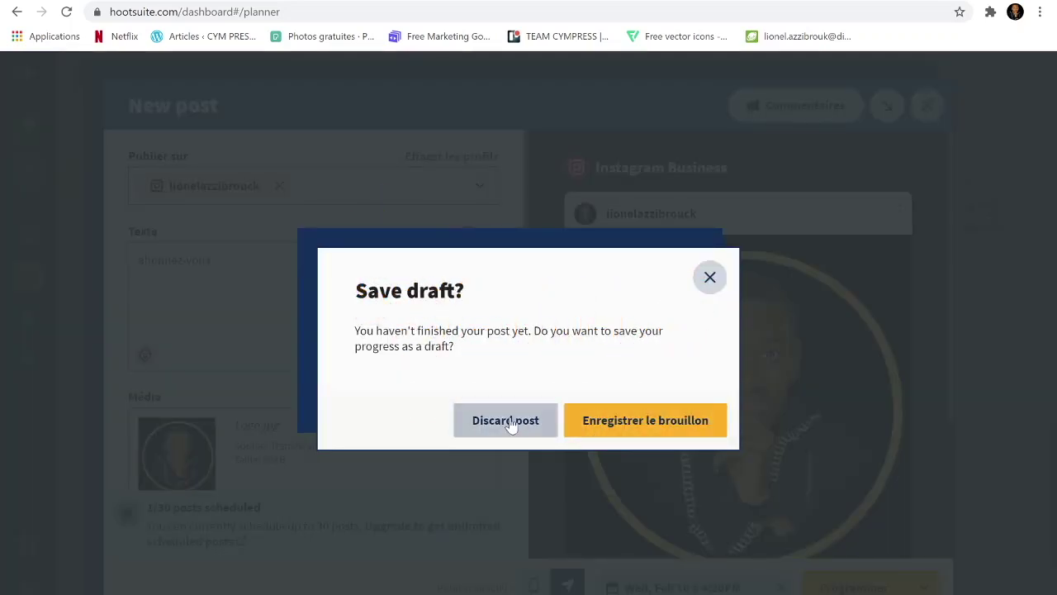
click(509, 421)
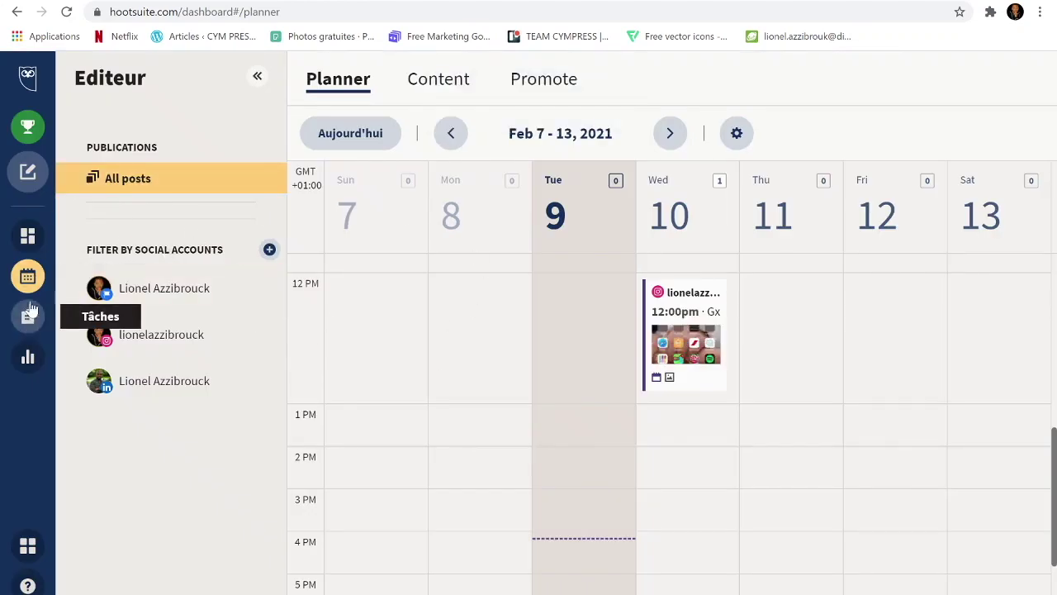
- Show the post creation choices again from the Planner
click(36, 189)
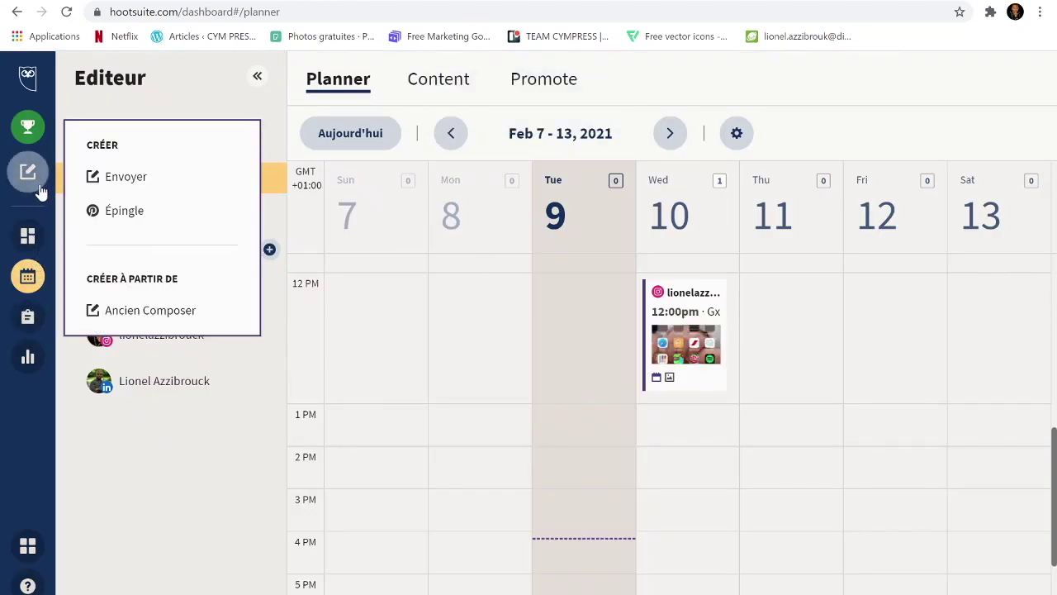